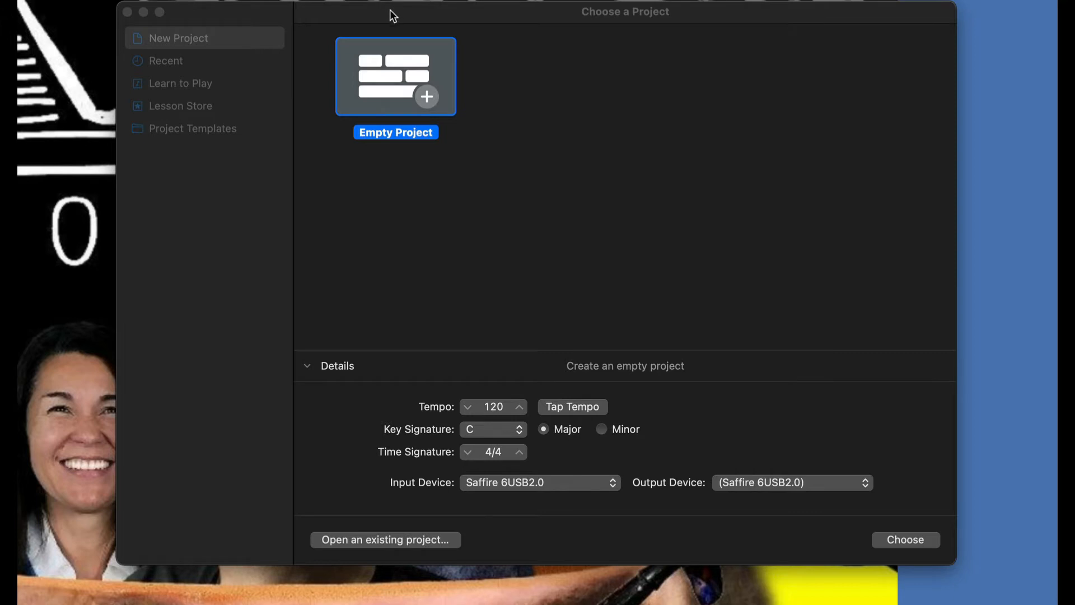
# - Create an empty project in 4/4 time, C major key
pyautogui.moveTo(392, 15); pyautogui.dragTo(165, 4)
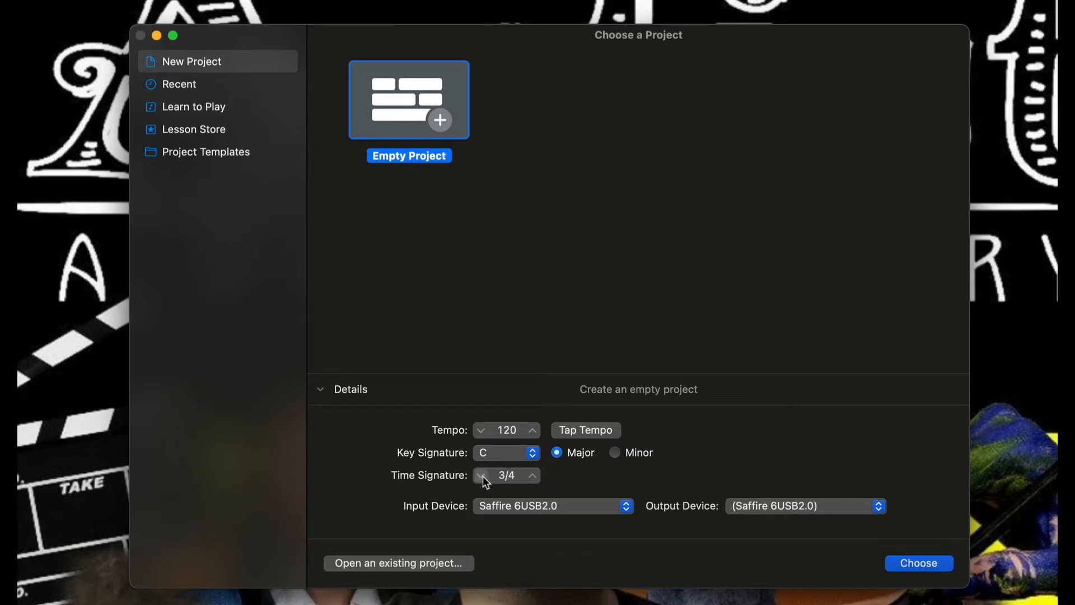
pyautogui.click(533, 477)
pyautogui.click(569, 433)
pyautogui.click(925, 563)
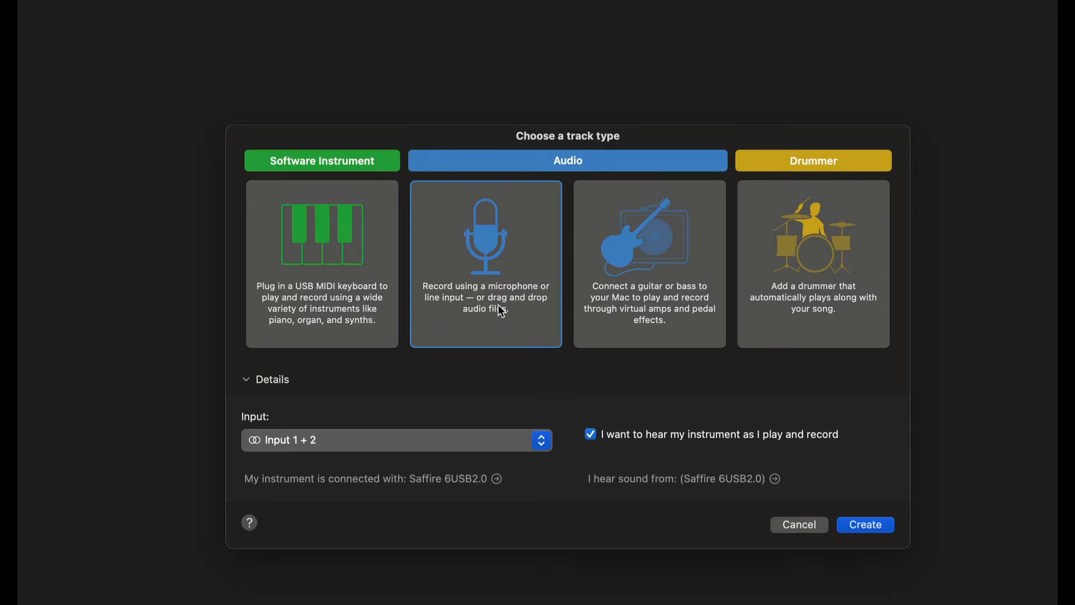
# - Create an audio track using Input 1 + 2 as its input
pyautogui.click(542, 441)
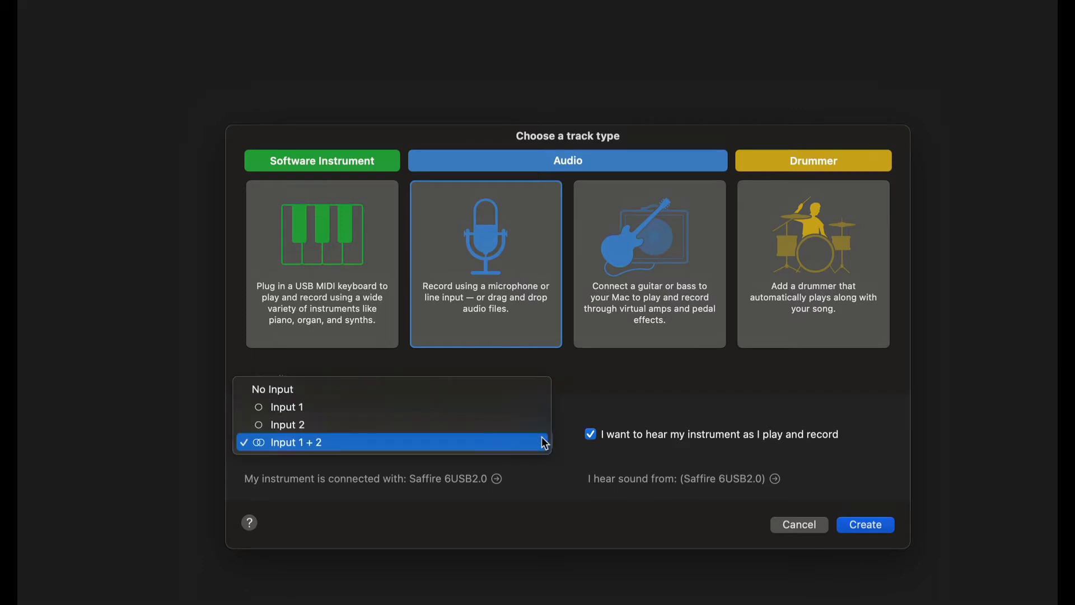
pyautogui.click(291, 443)
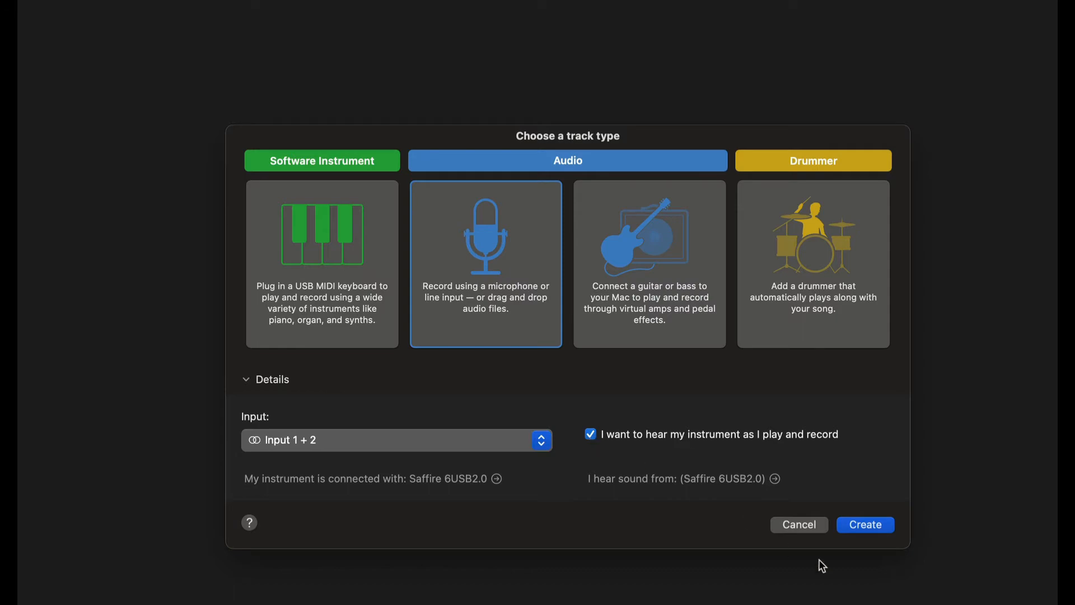
pyautogui.click(876, 526)
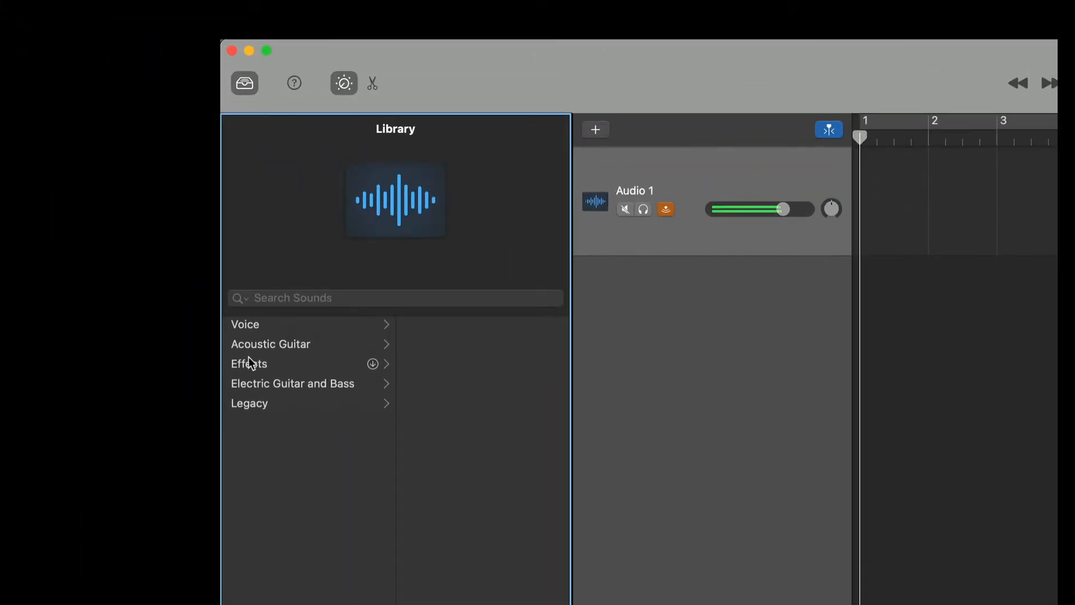
# - Apply the Narration Vocal voice preset to the track and show its EQ
pyautogui.click(247, 326)
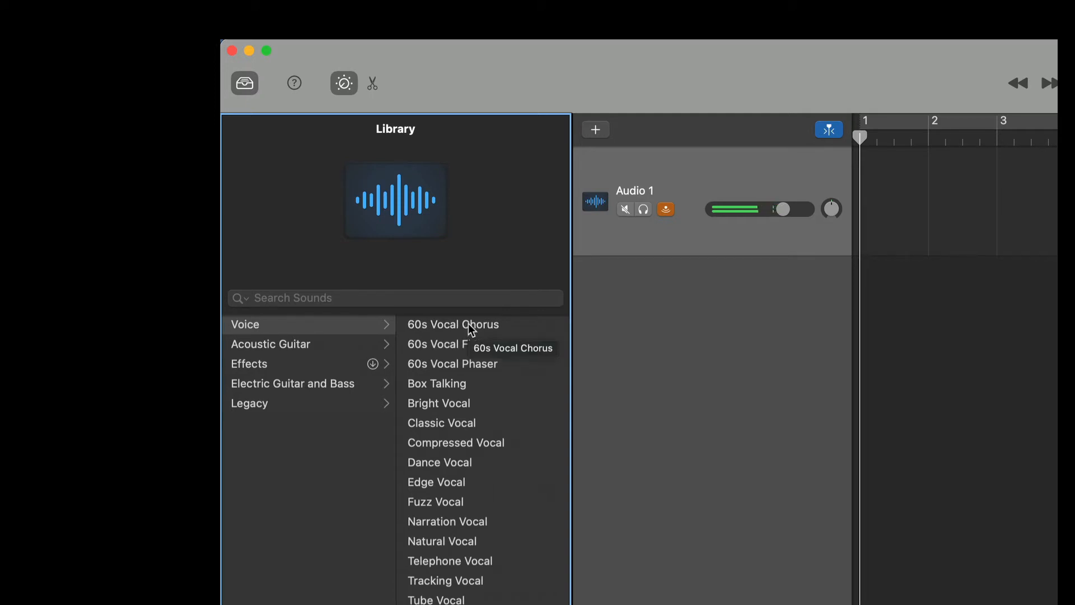
pyautogui.click(431, 523)
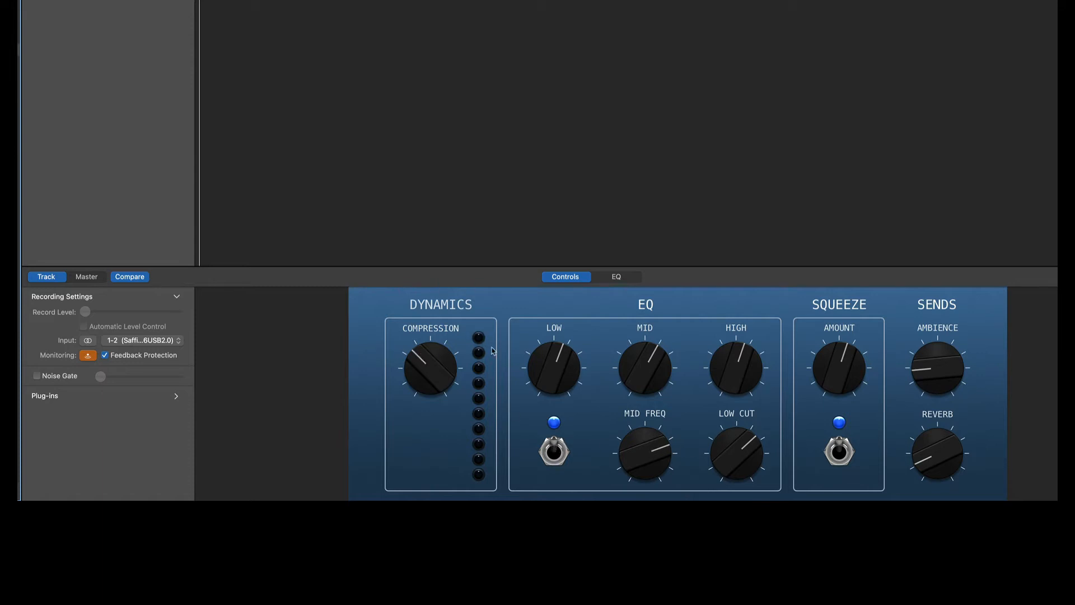
pyautogui.click(607, 278)
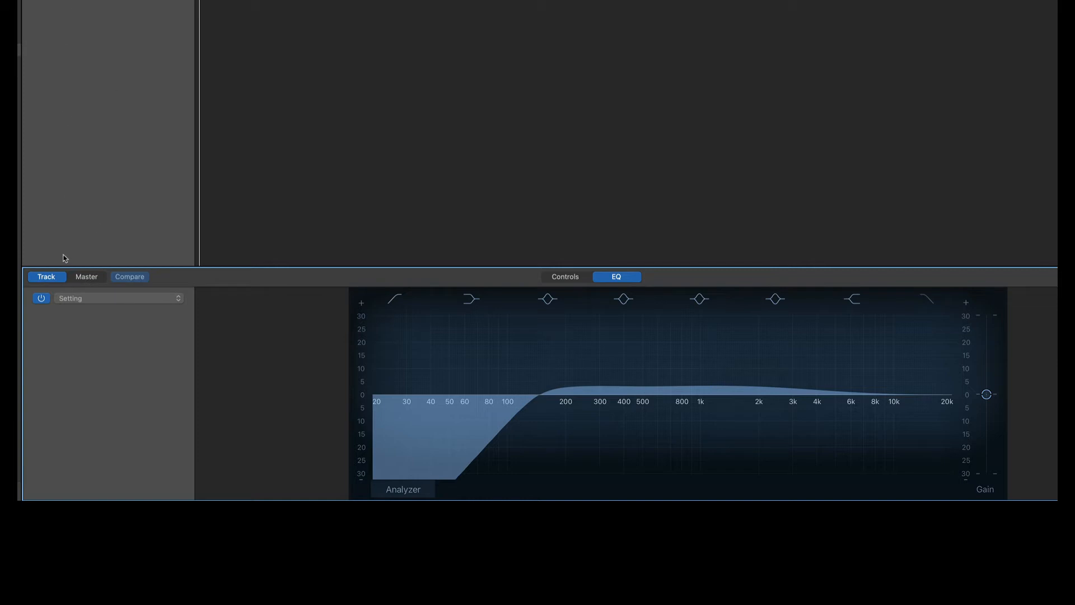
# - Turn on the EQ Analyzer for both the master and the track EQ
pyautogui.click(79, 279)
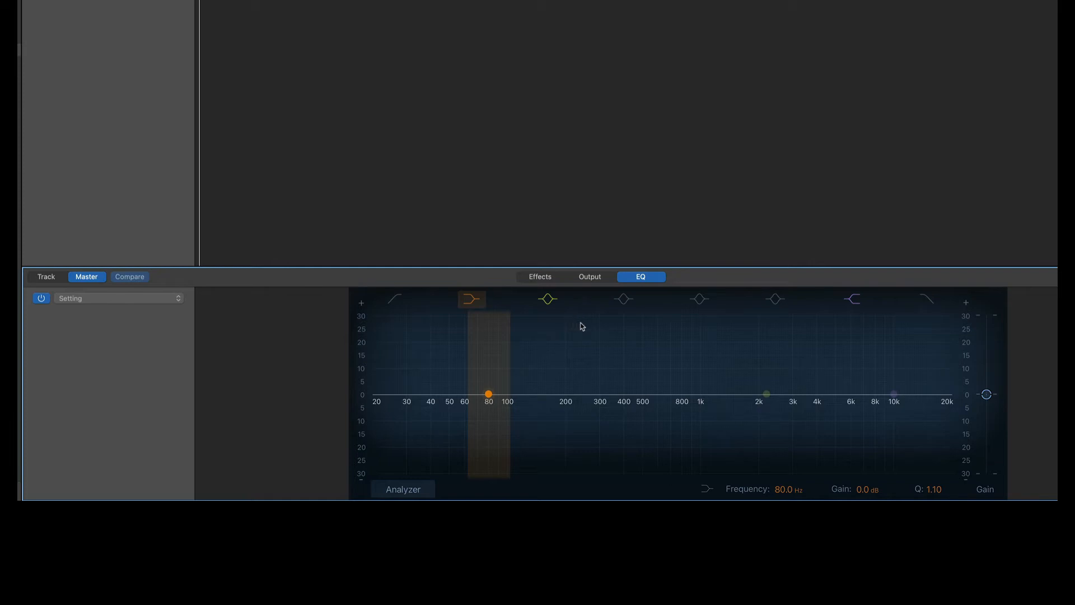
pyautogui.click(413, 491)
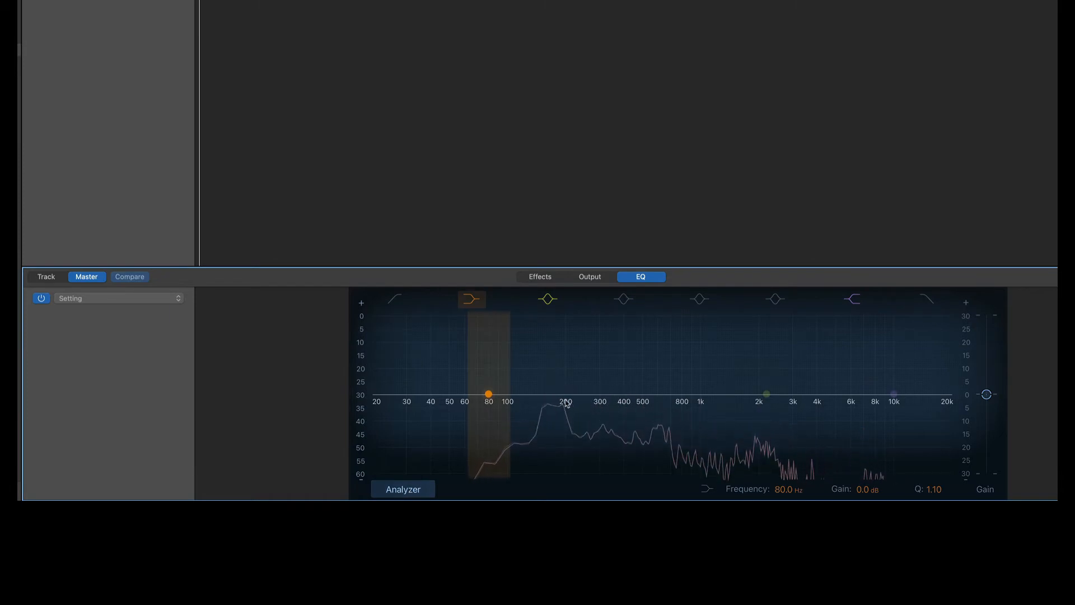
pyautogui.click(45, 277)
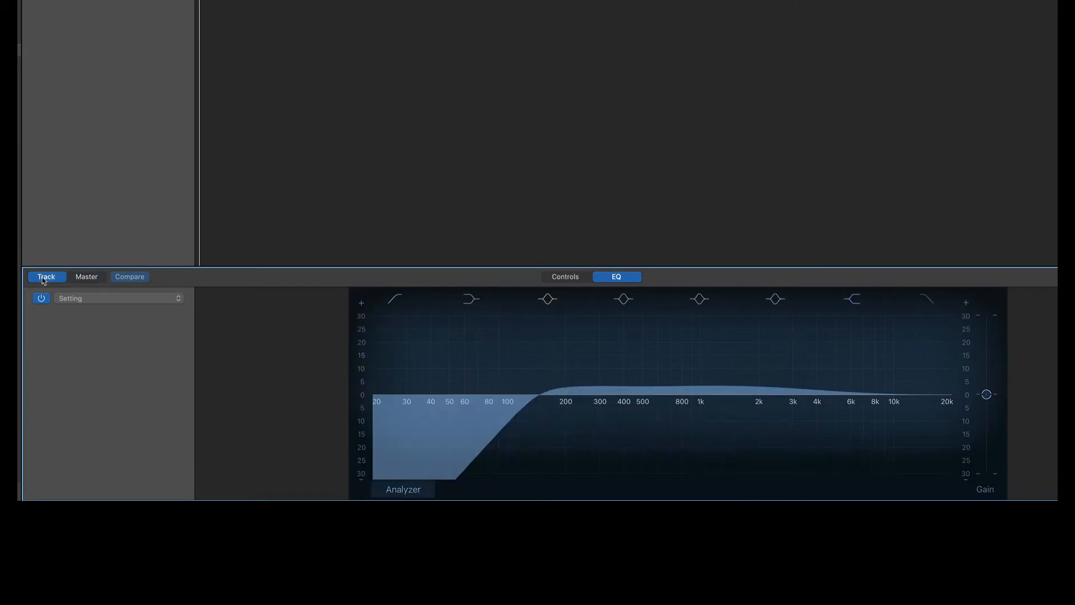
pyautogui.click(400, 489)
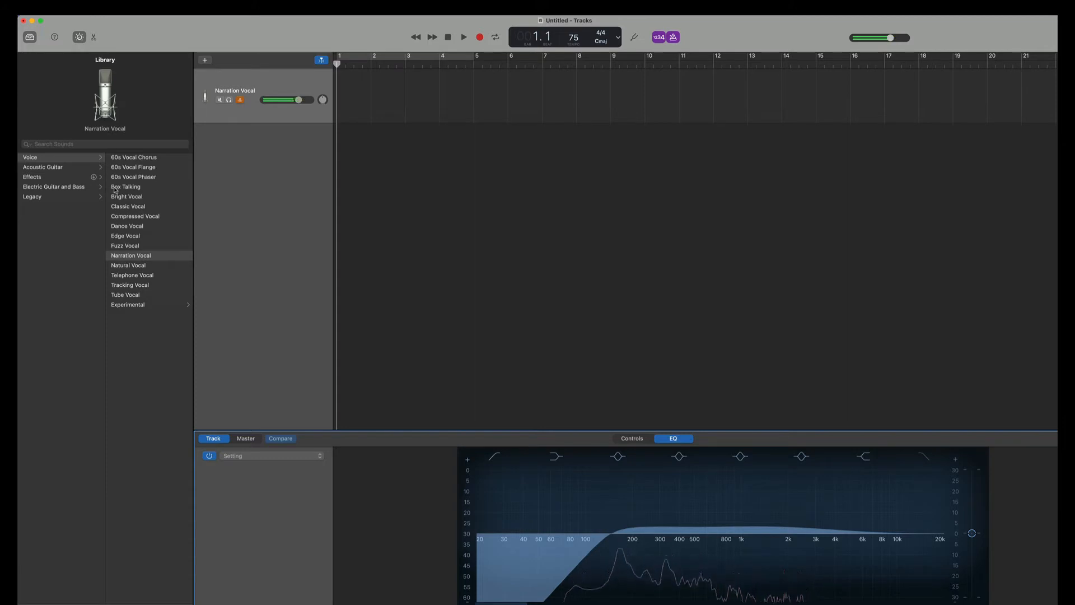
# - Switch the track's sound to Natural Vocal, discarding changes, and return to the track Controls
pyautogui.click(123, 266)
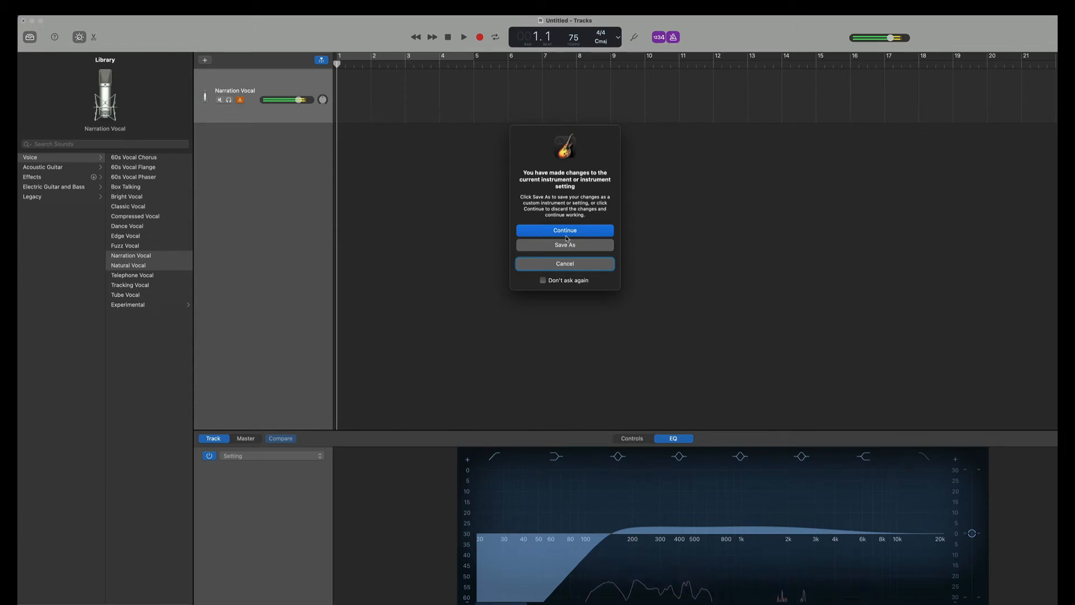
pyautogui.click(566, 235)
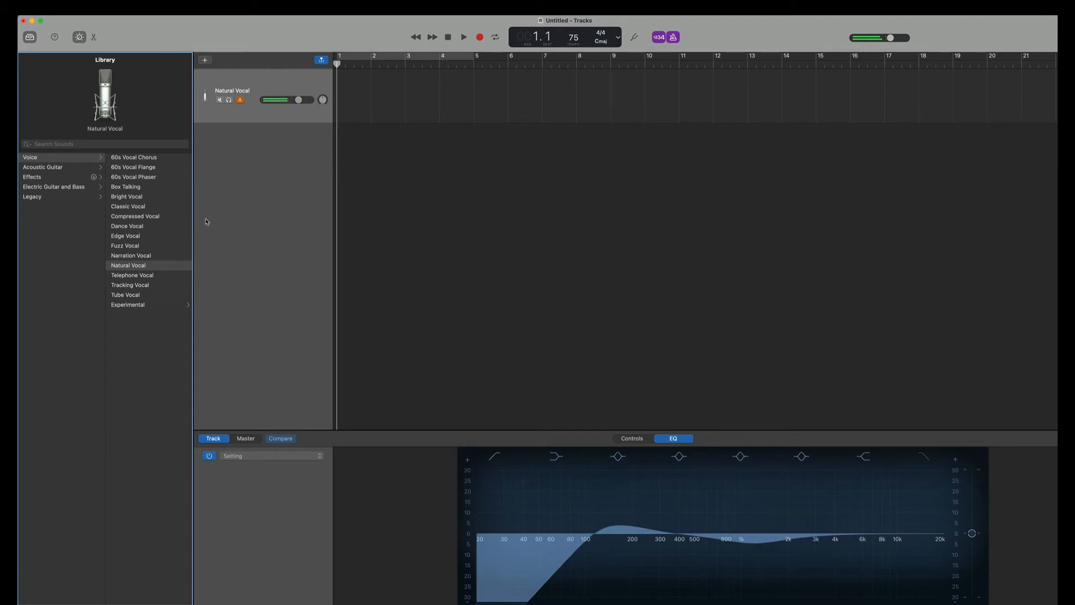
pyautogui.click(246, 439)
pyautogui.click(216, 439)
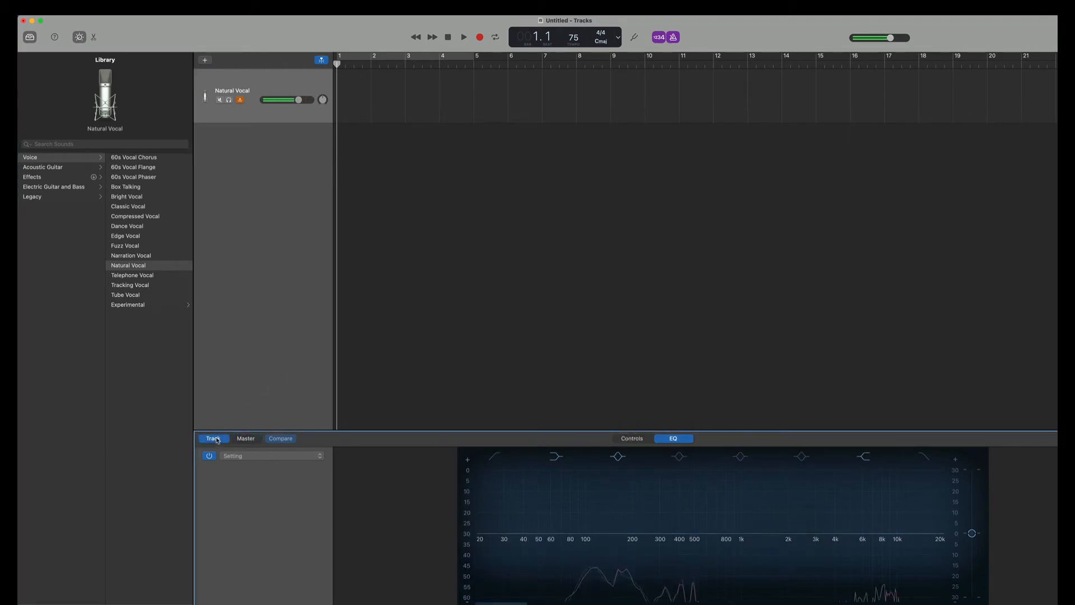
pyautogui.click(631, 440)
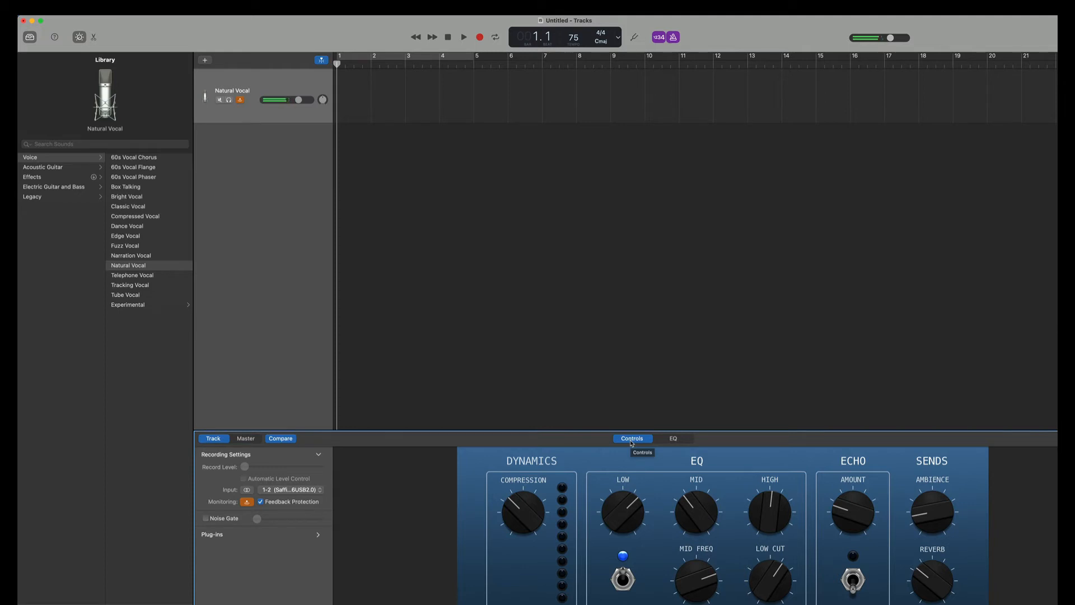
# - Browse the sound categories and apply the Acoustic Guitar Natural Stereo preset to the track
pyautogui.click(34, 167)
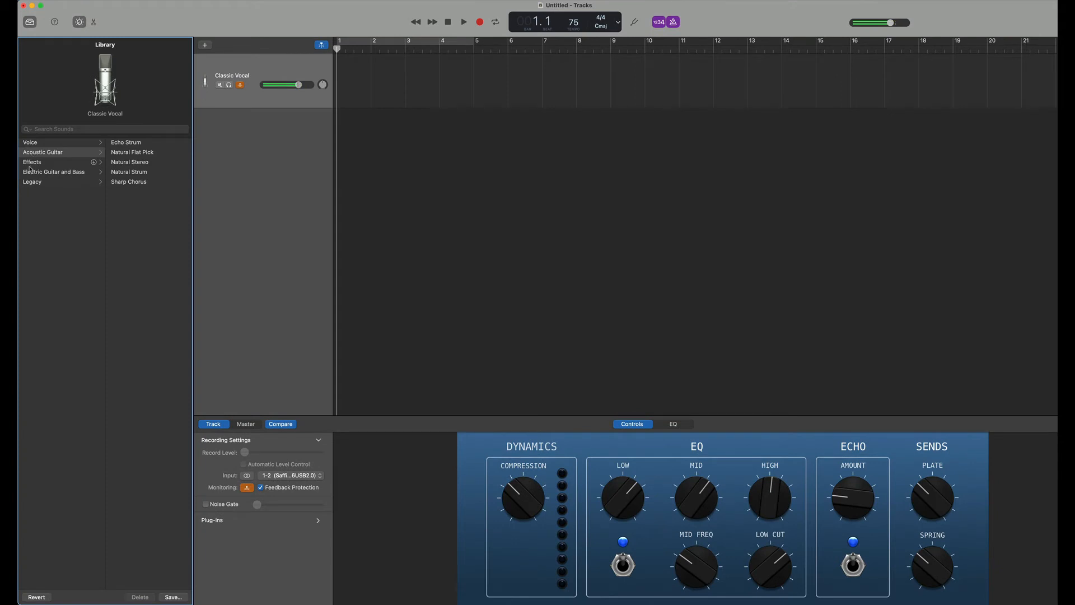
pyautogui.click(31, 164)
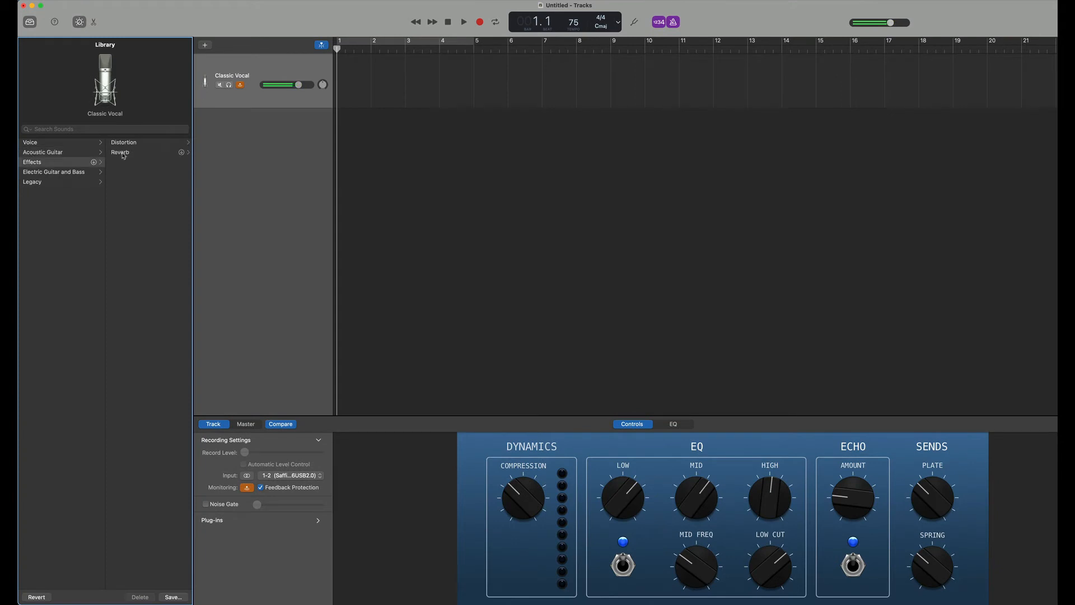
pyautogui.click(44, 176)
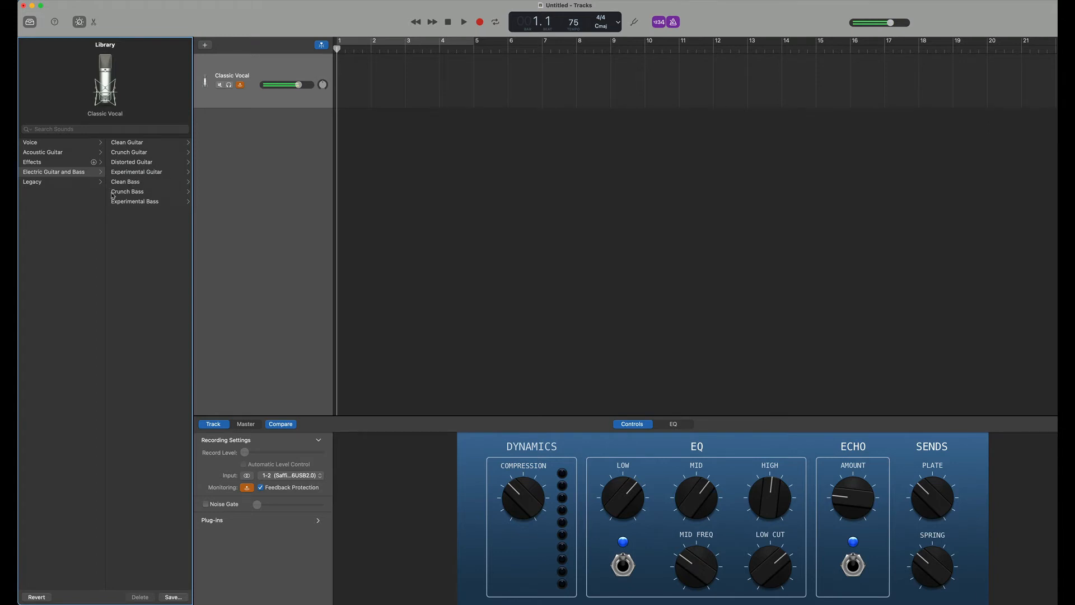
pyautogui.click(32, 156)
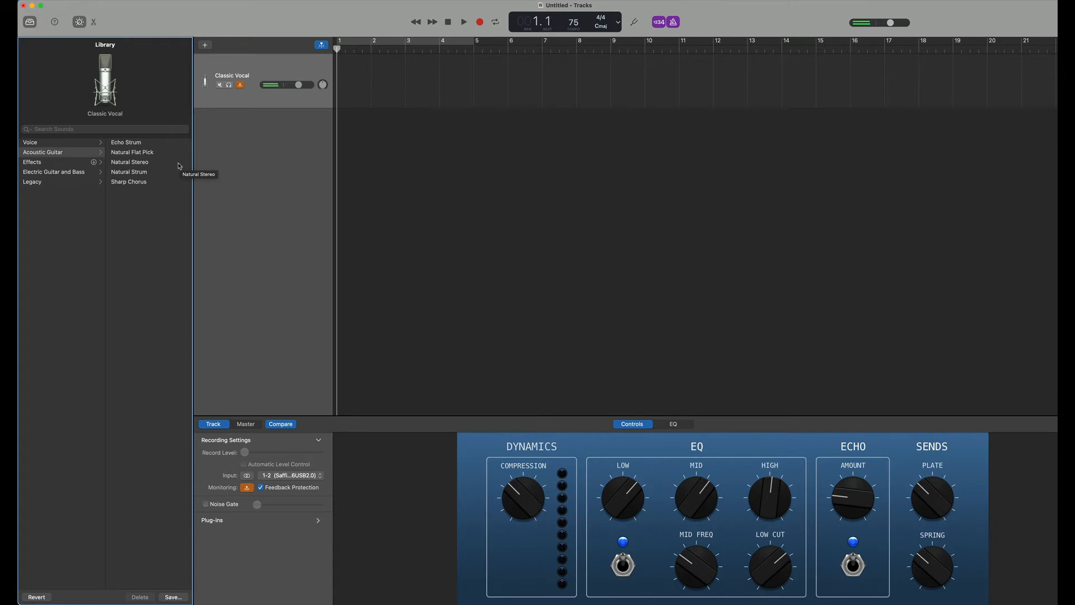
pyautogui.click(116, 164)
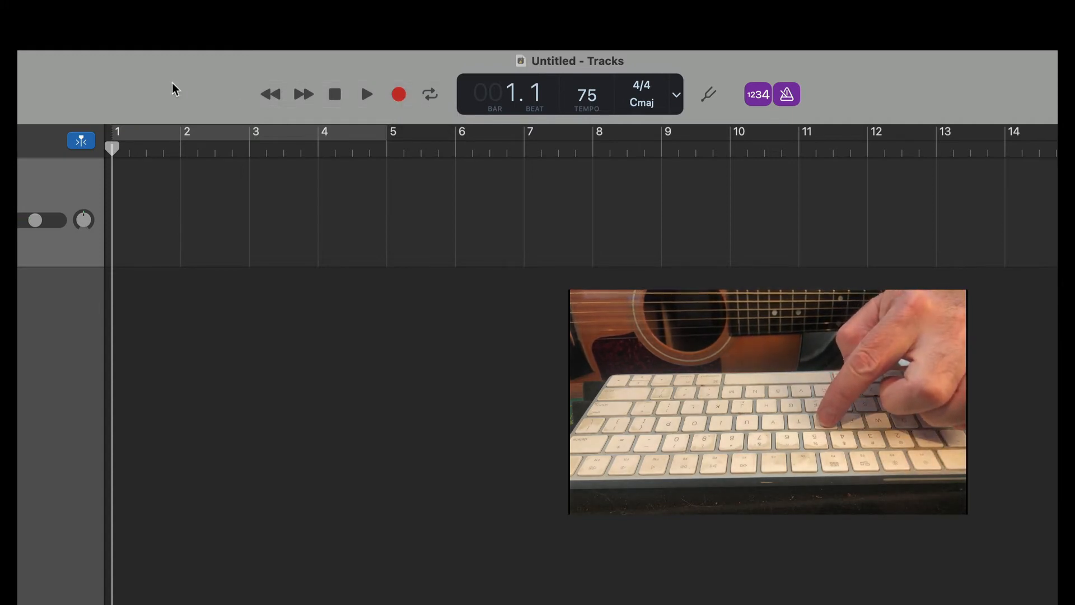
# - Turn the metronome off
pyautogui.press('f')
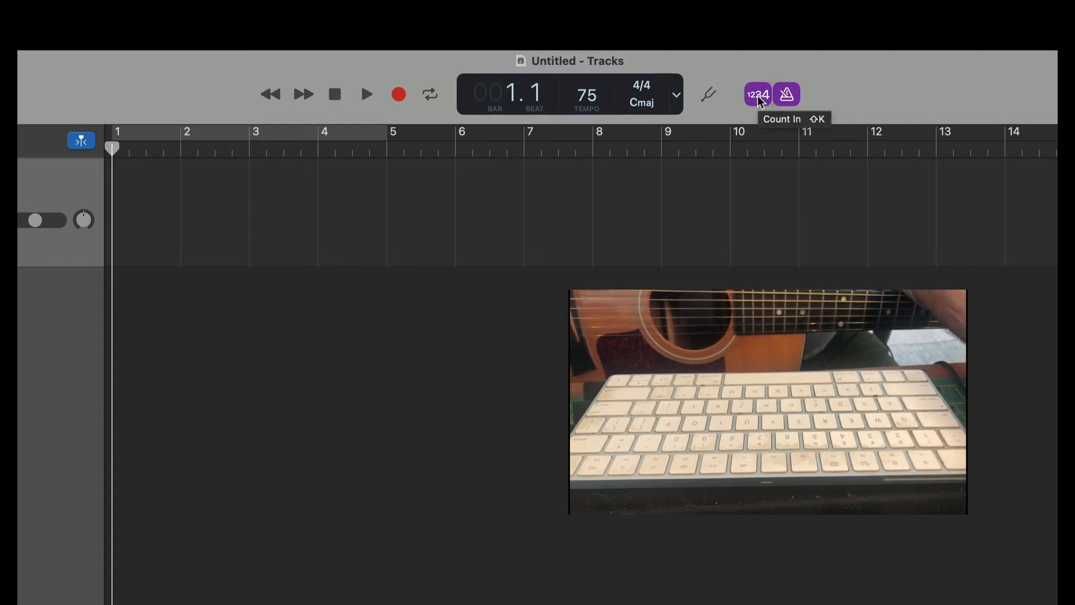
pyautogui.click(788, 97)
pyautogui.click(788, 96)
pyautogui.click(788, 97)
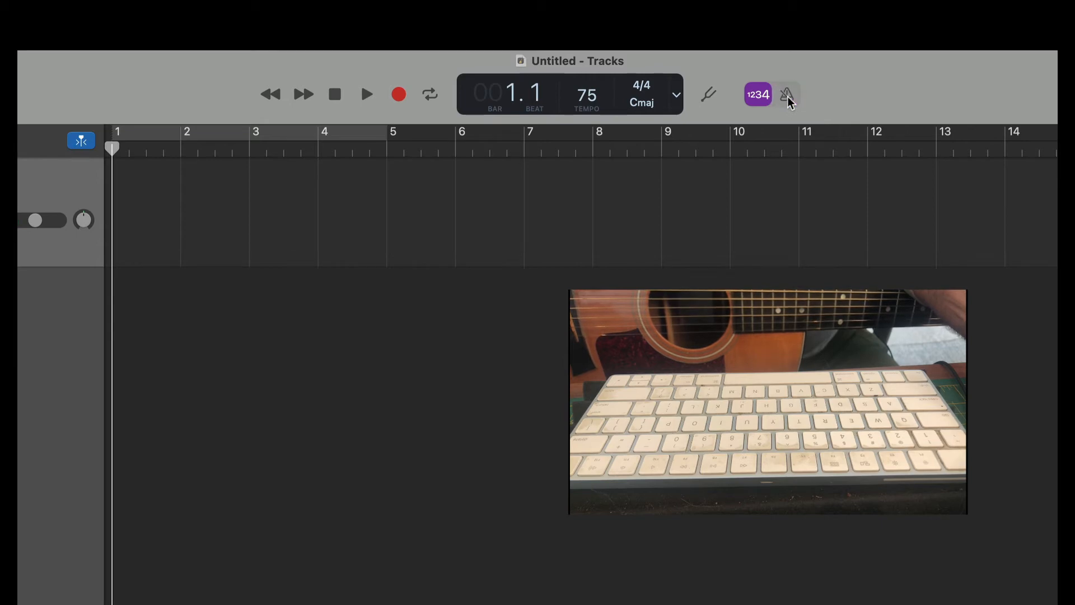
pyautogui.click(788, 96)
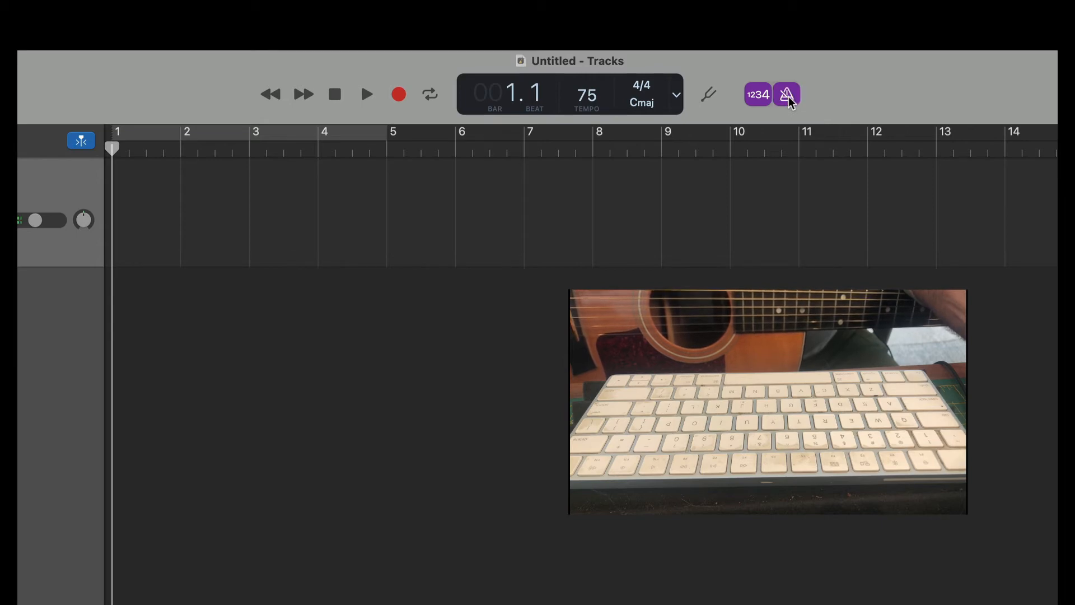
pyautogui.click(788, 97)
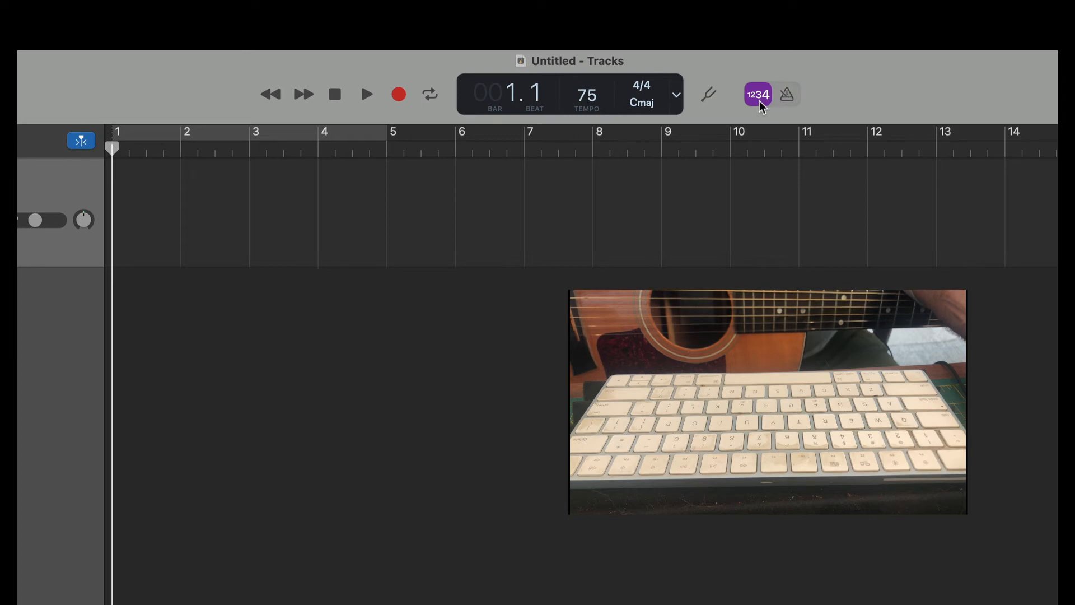
# - Check the guitar's tuning with the tuner and close it
pyautogui.click(761, 104)
pyautogui.click(761, 104)
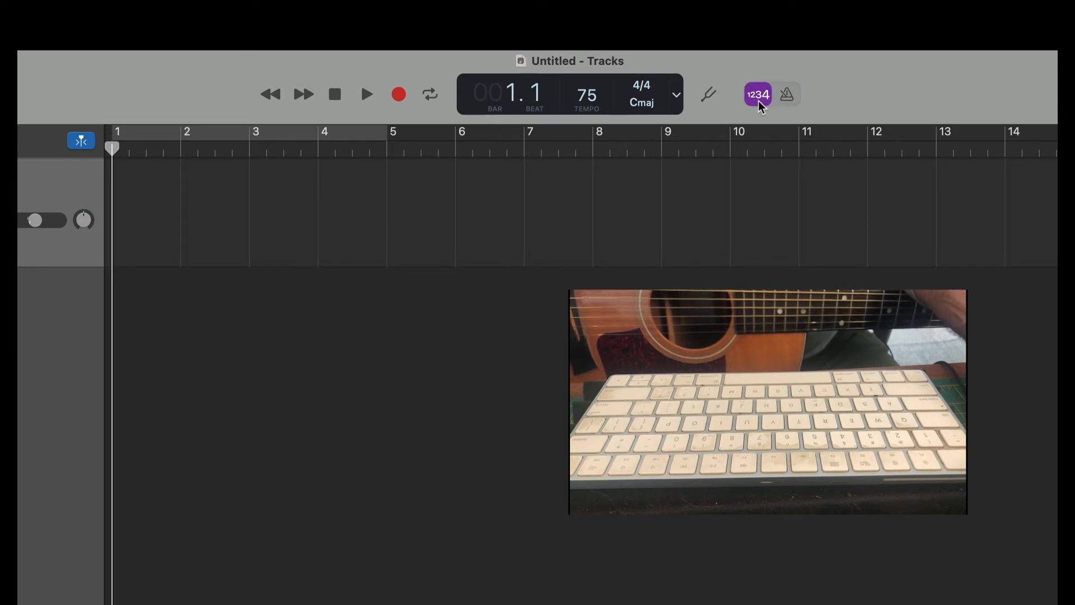
pyautogui.click(710, 104)
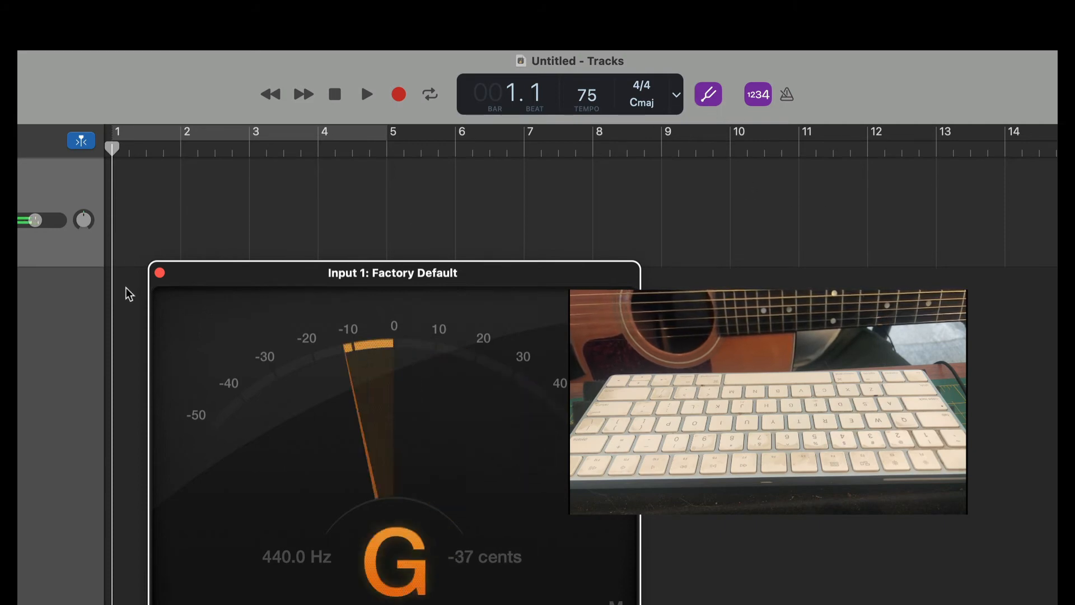
pyautogui.click(159, 273)
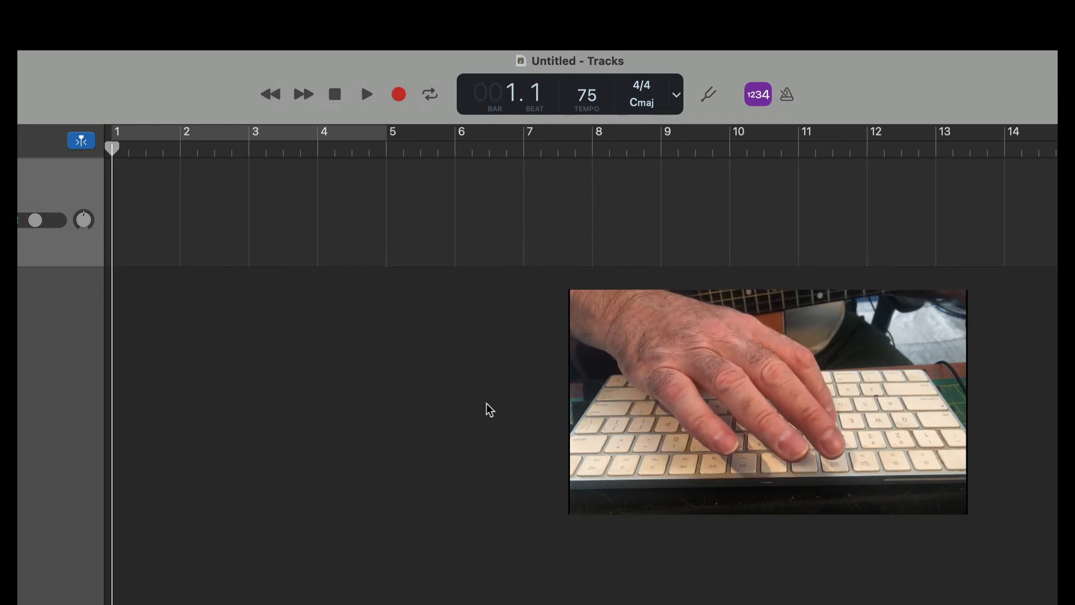
# - Record a guitar take on the track, stop, and return the playhead to the start
pyautogui.press('r')
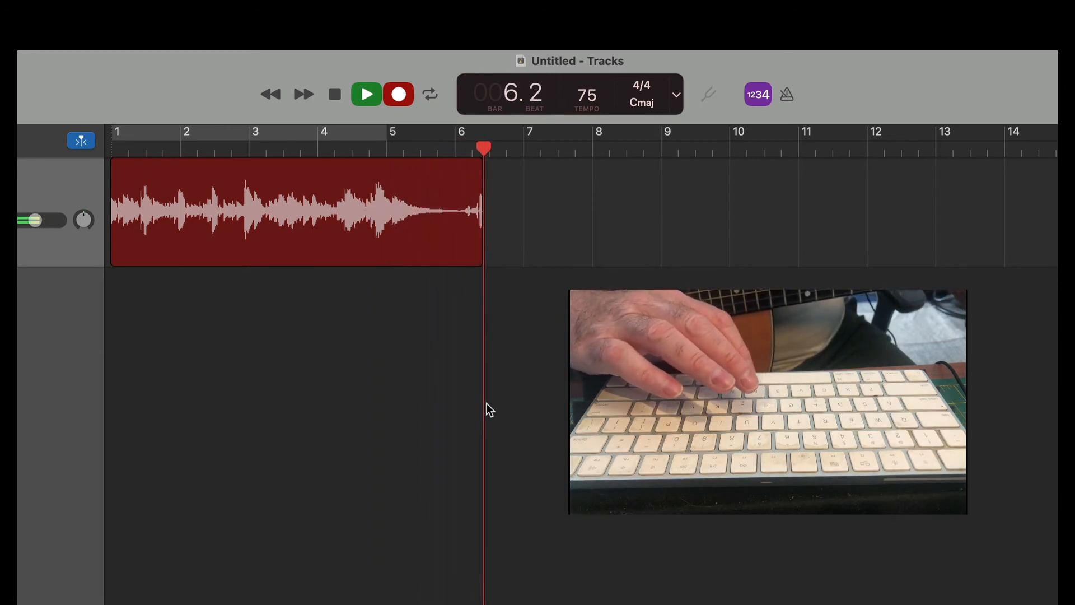
pyautogui.press('space')
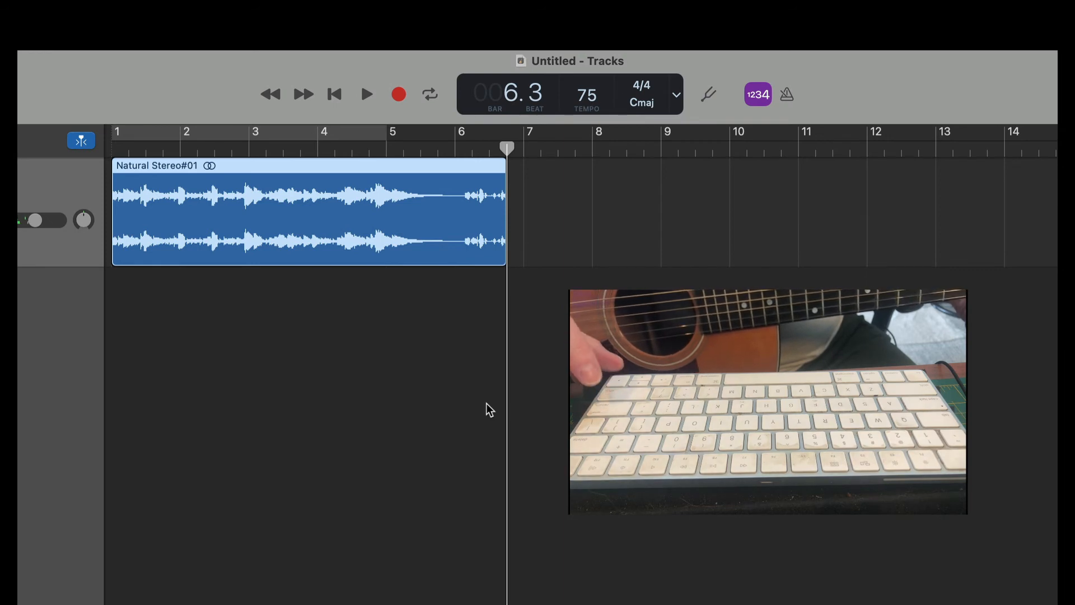
pyautogui.press('Return')
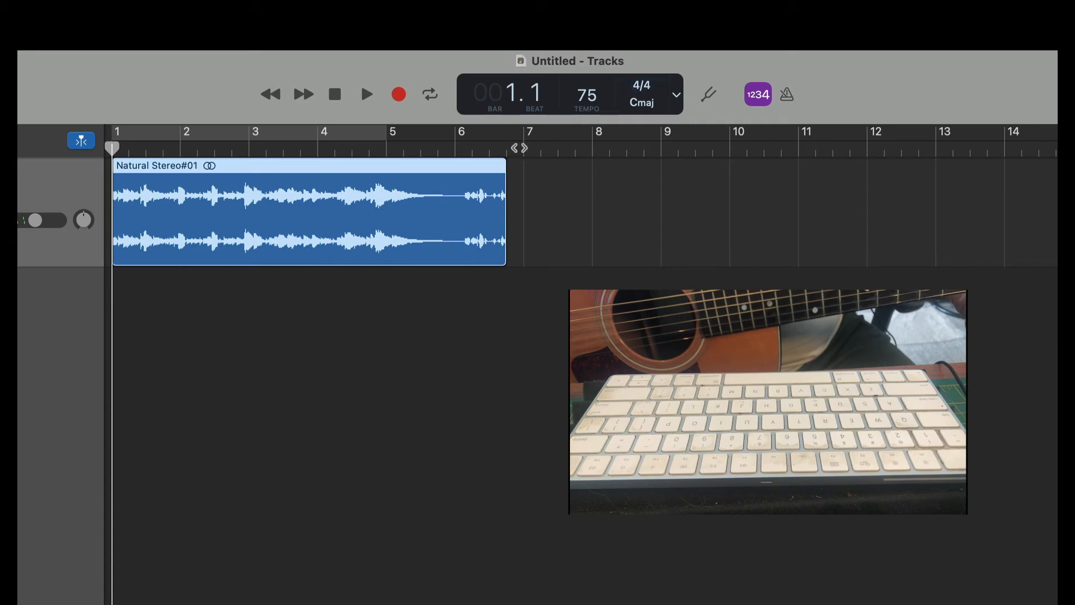
# - Move the playhead to different points along the recorded guitar region
pyautogui.click(504, 150)
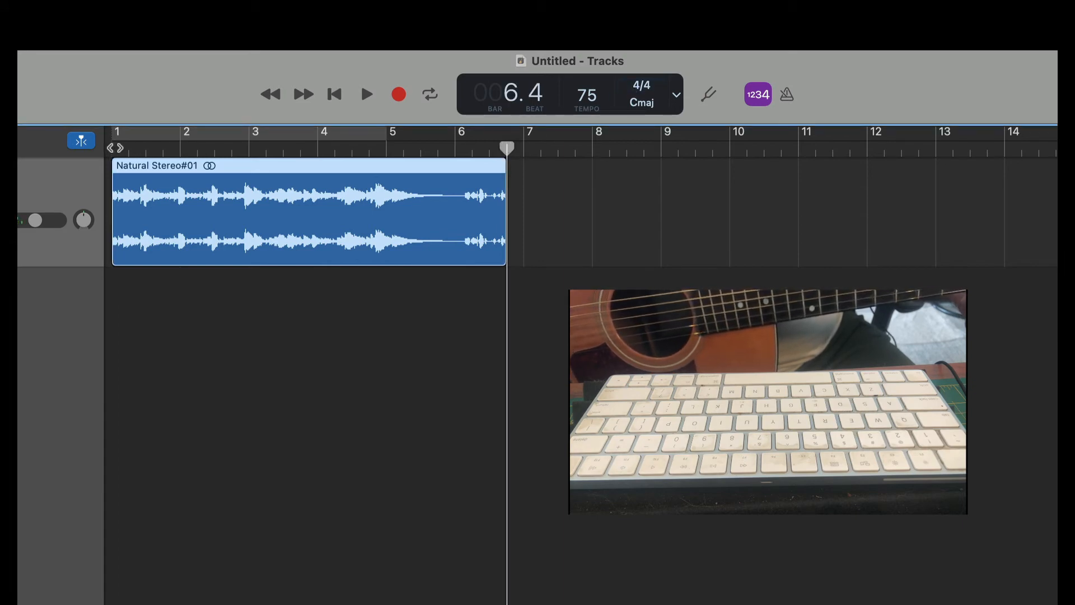
pyautogui.click(115, 147)
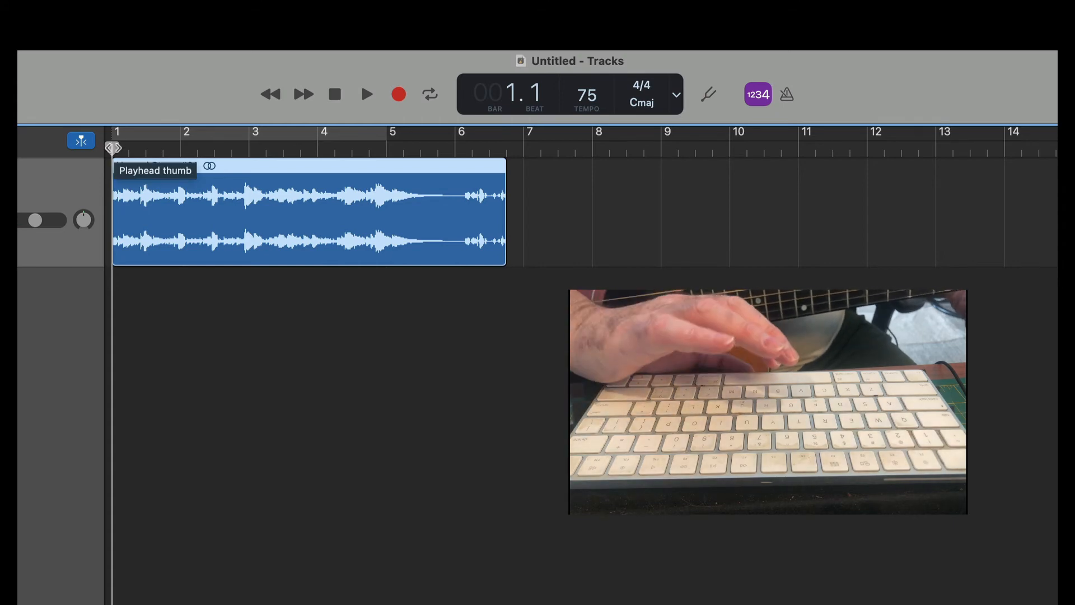
pyautogui.click(413, 147)
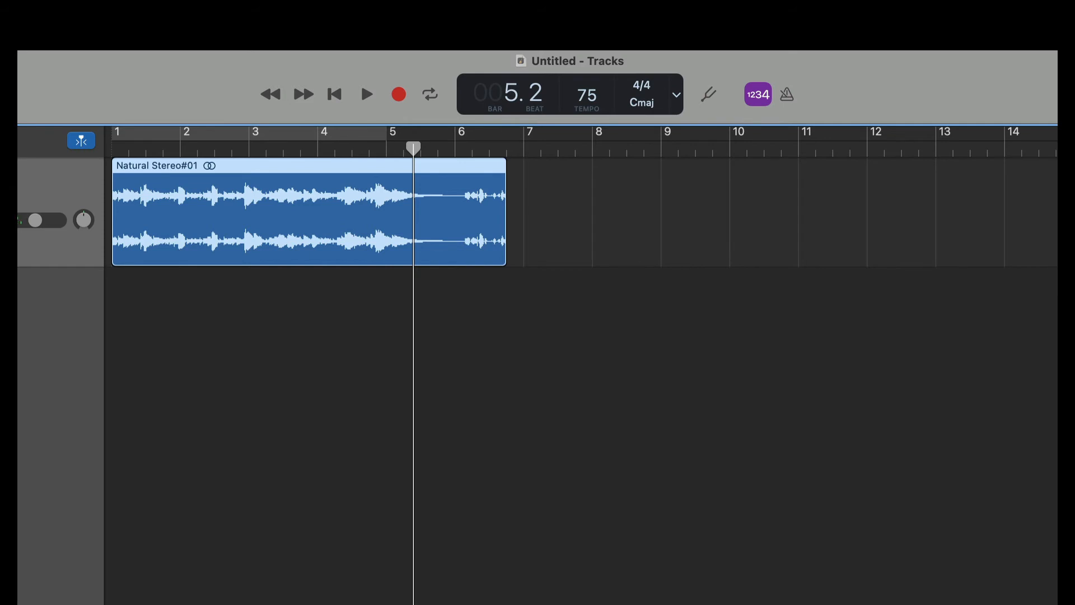
# - Save the project under the name GarageBand Tutorial in the GarageBand folder
pyautogui.click(147, 81)
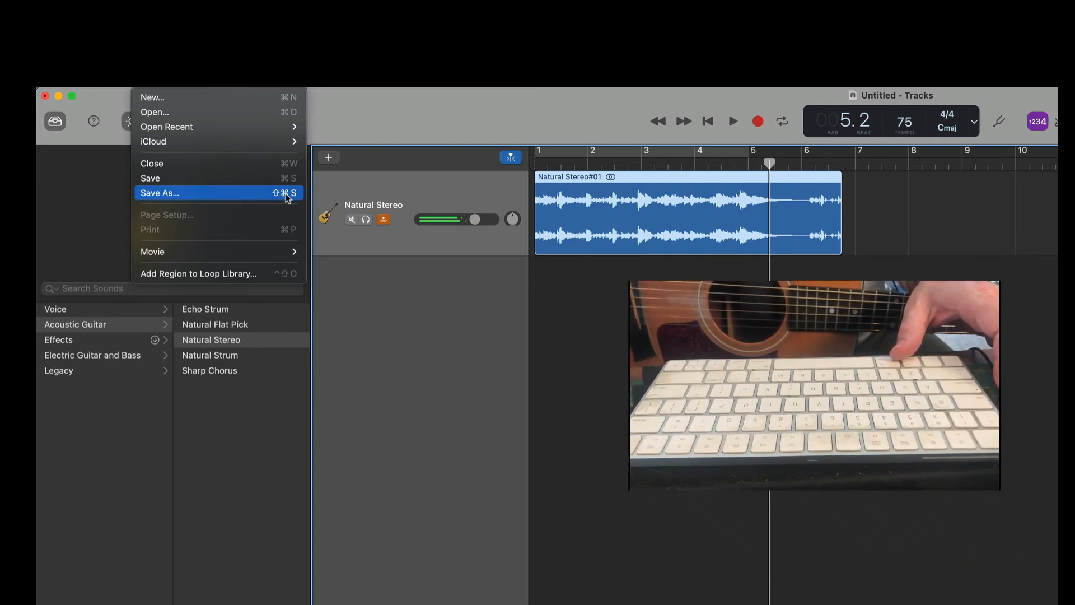
pyautogui.click(408, 106)
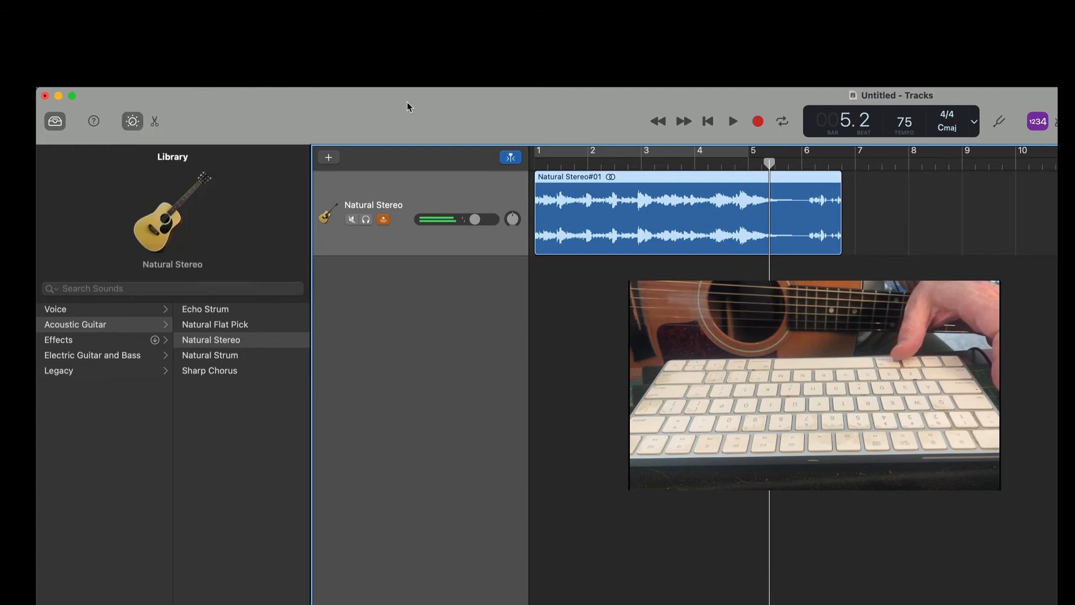
pyautogui.press('super+s')
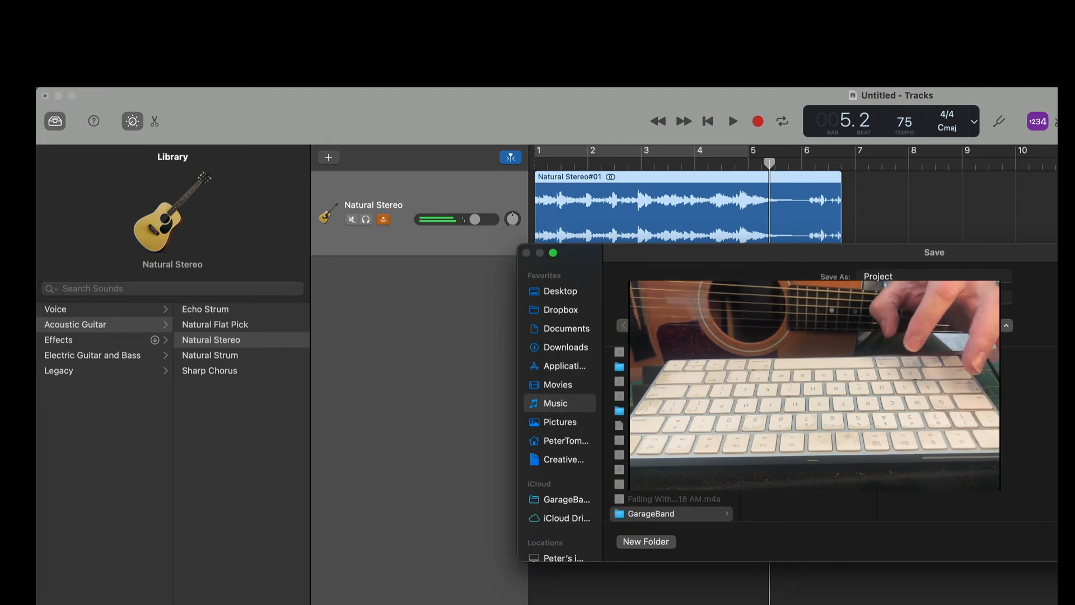
pyautogui.moveTo(898, 276); pyautogui.dragTo(833, 272)
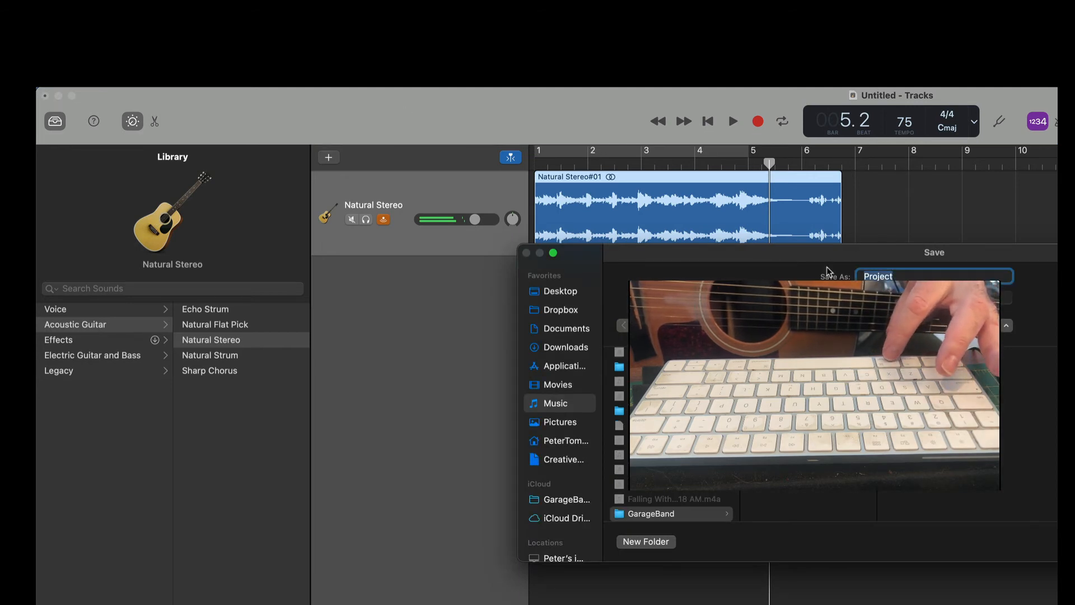
pyautogui.write('Garage')
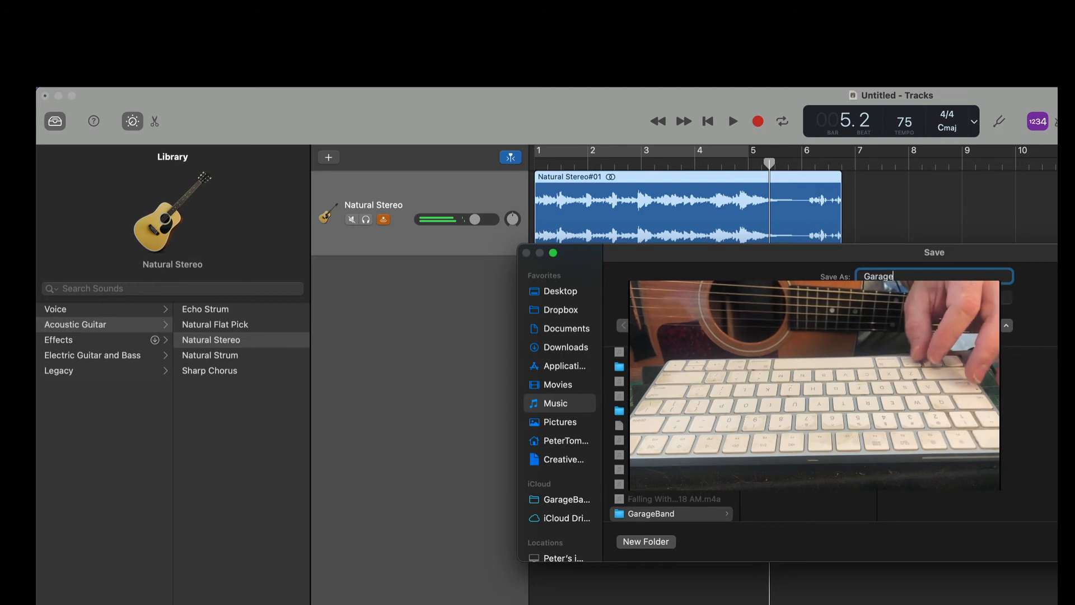
pyautogui.write('Band ')
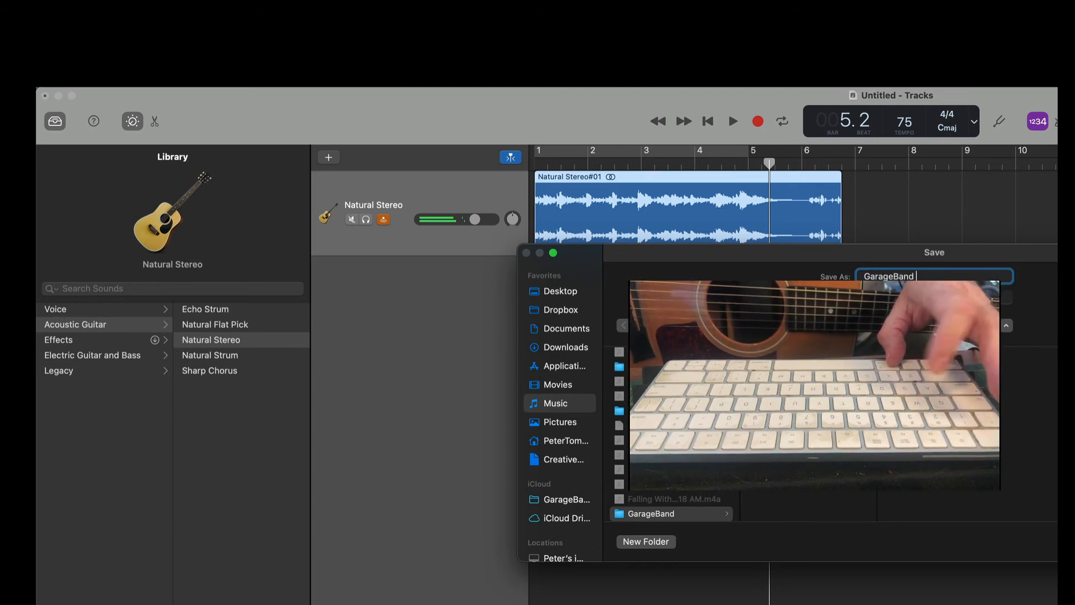
pyautogui.write('Tutorial')
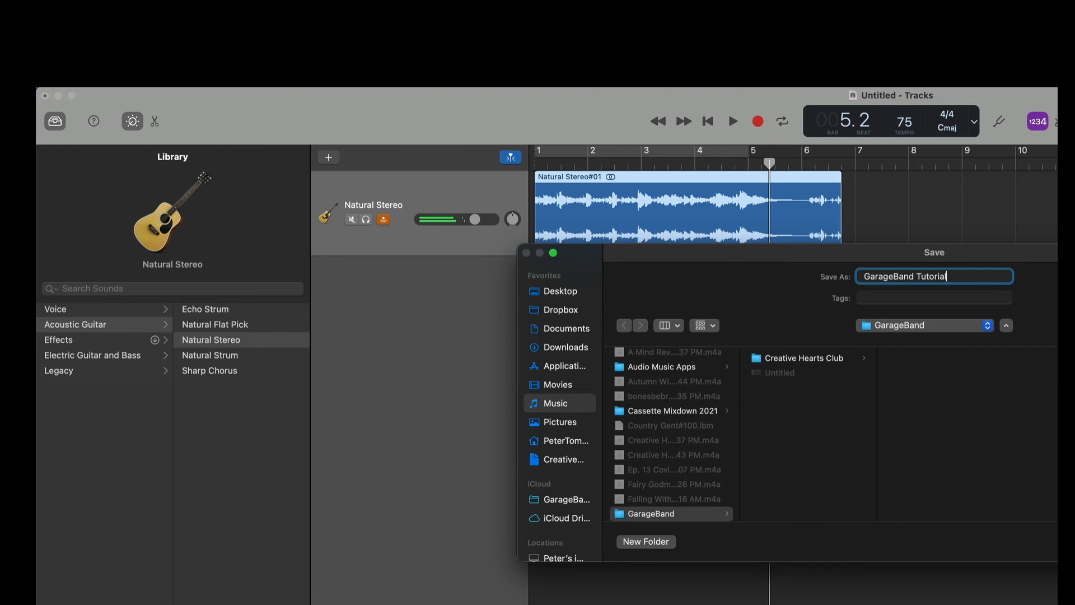
pyautogui.press('Return')
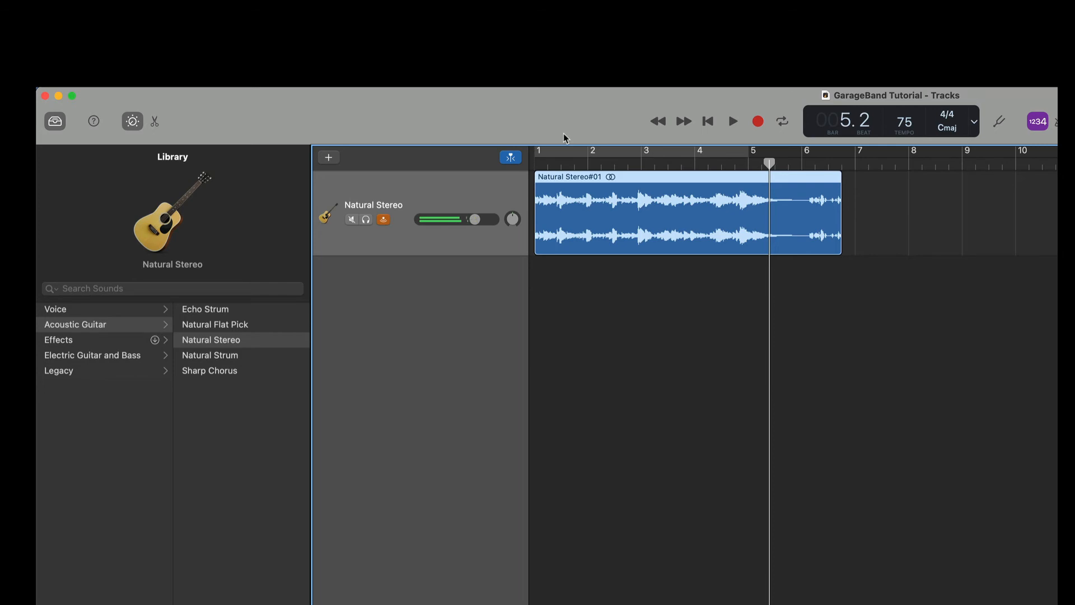
# - Create a new audio track for microphone input and apply the Voice preset Classic Vocal to it
pyautogui.click(329, 159)
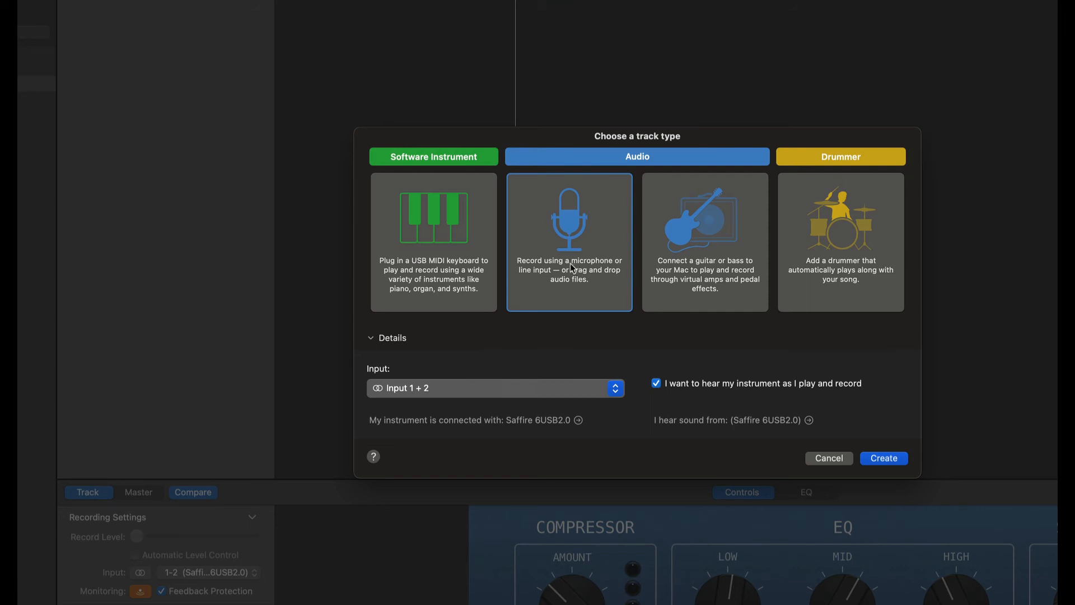
pyautogui.click(885, 462)
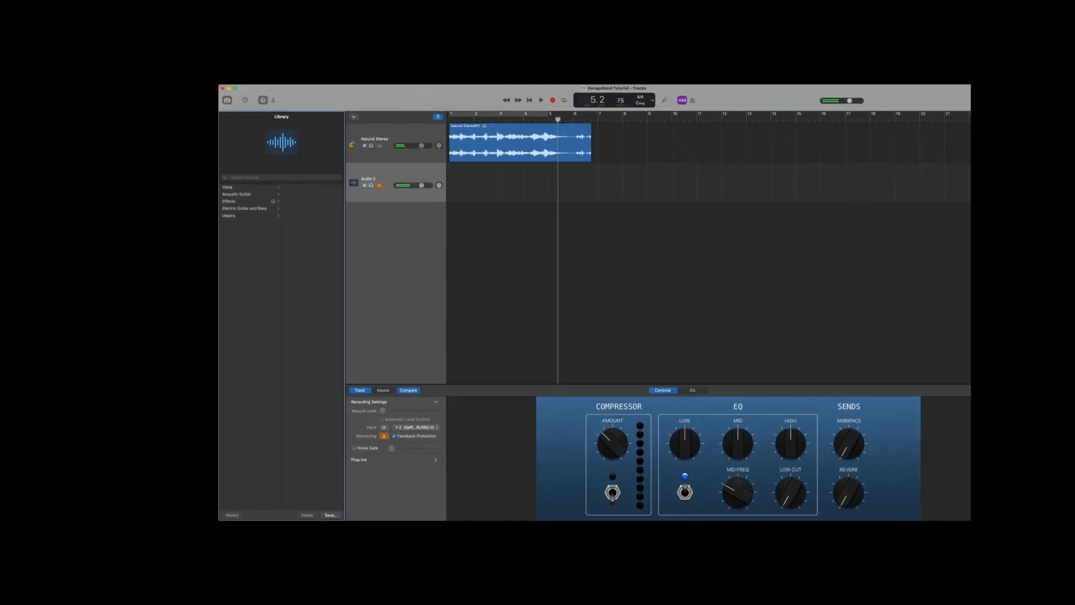
pyautogui.click(403, 169)
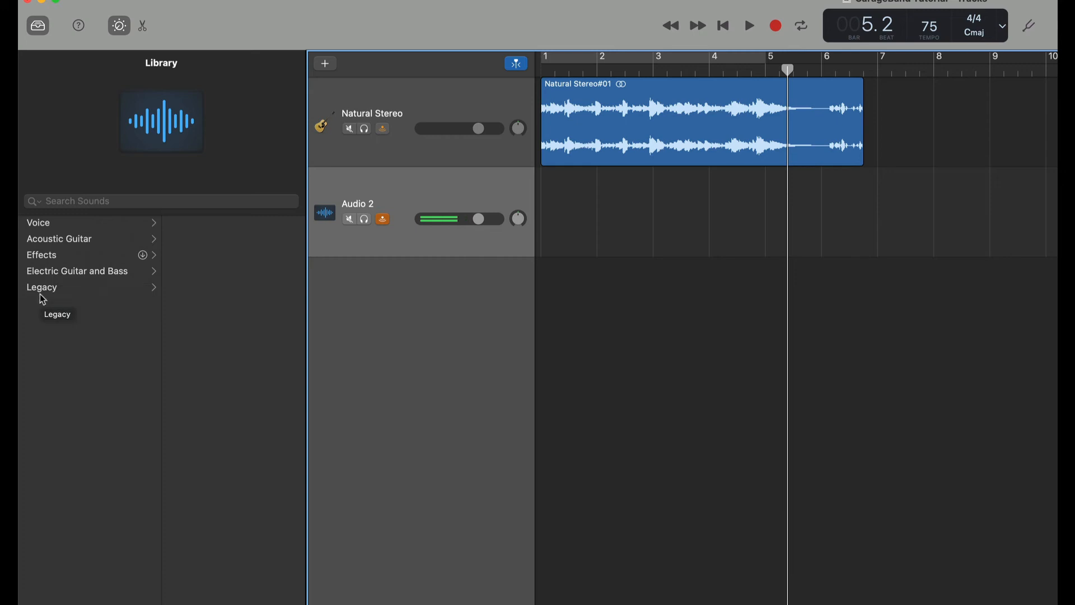
pyautogui.click(39, 222)
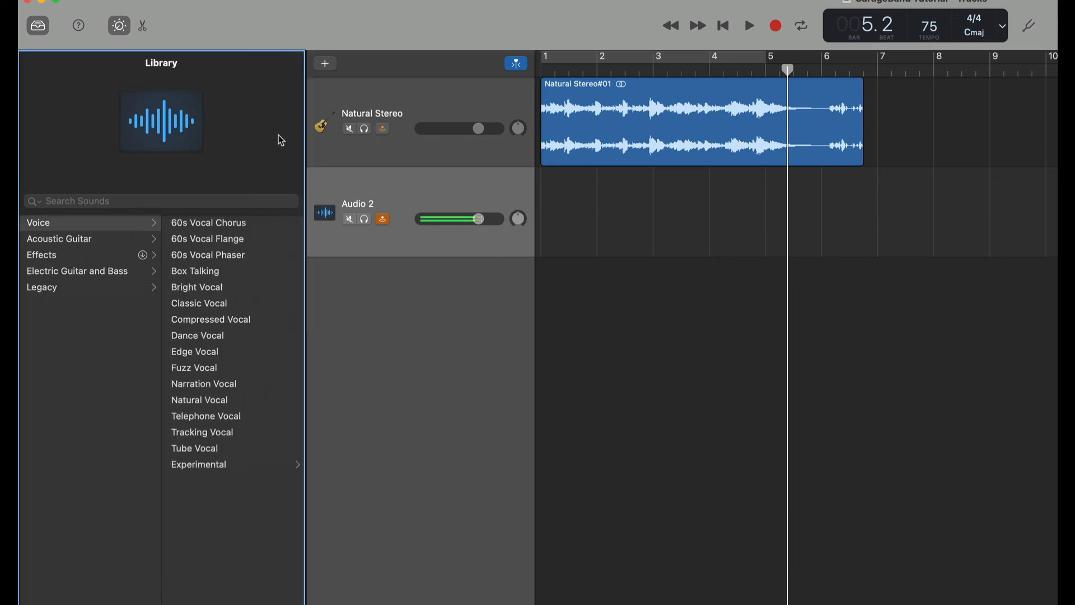
pyautogui.click(200, 306)
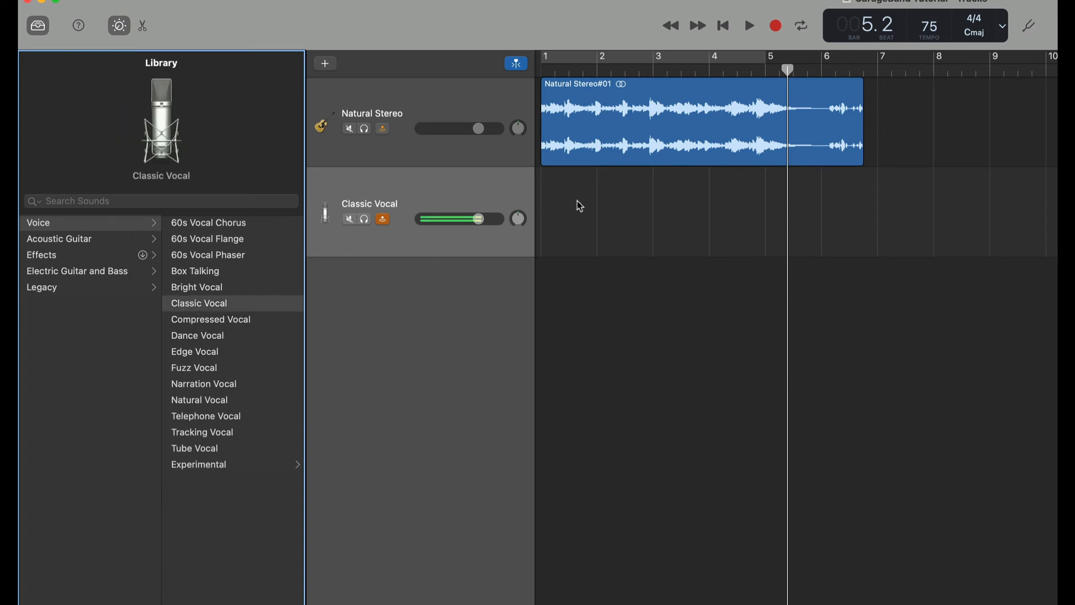
# - Select the Classic Vocal track and return the playhead to the start of the song
pyautogui.click(405, 102)
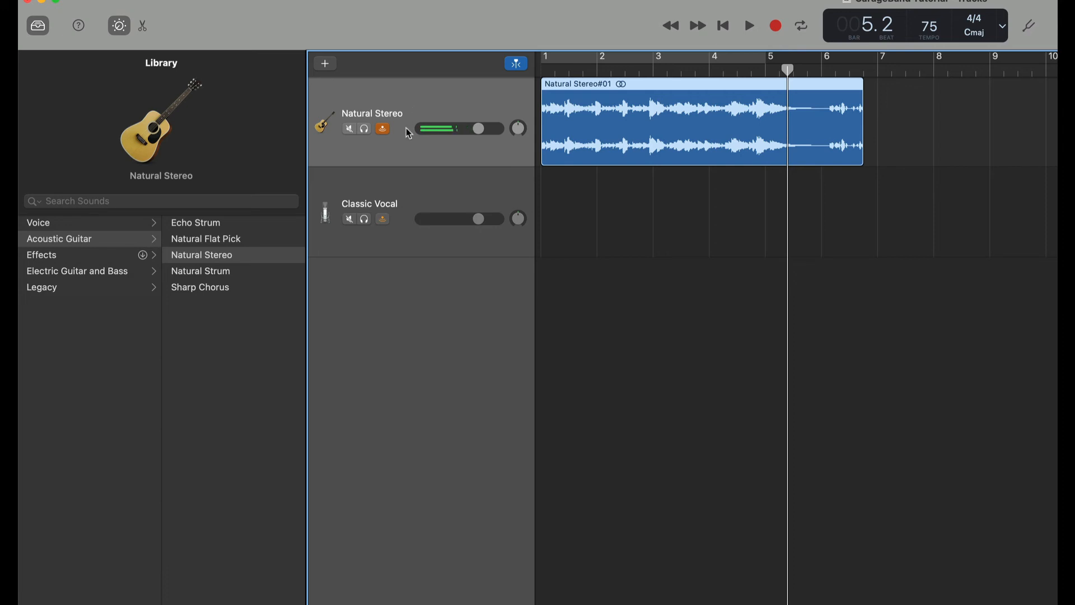
pyautogui.click(403, 187)
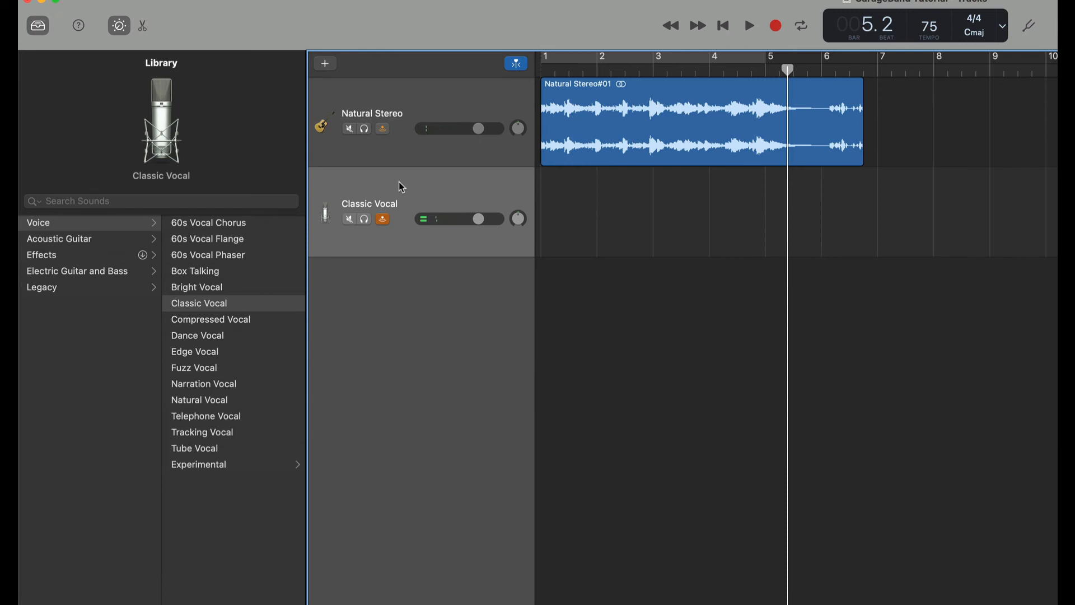
pyautogui.press('Return')
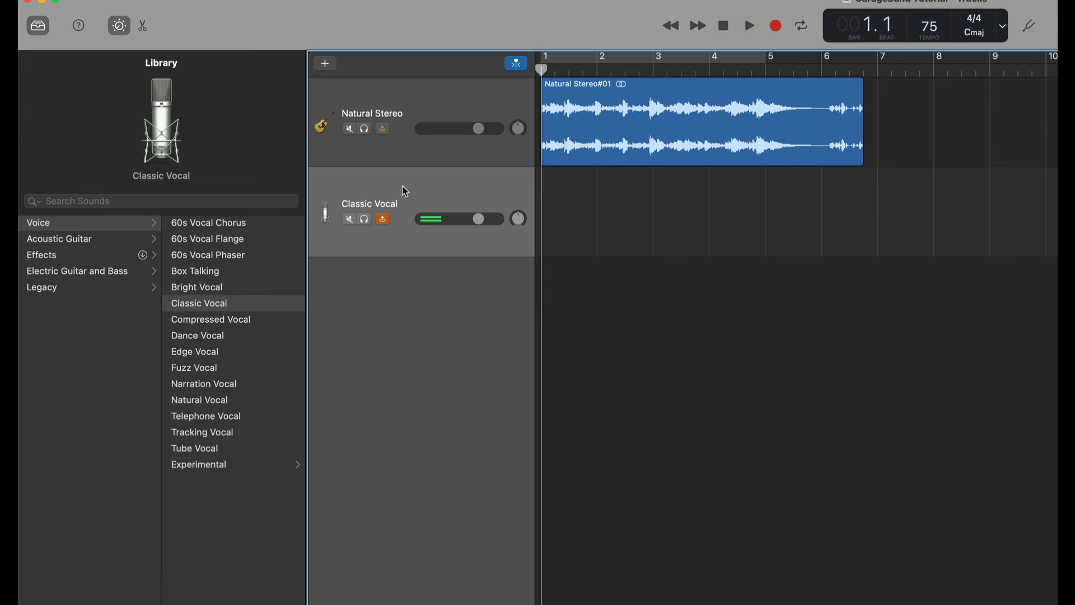
# - Try the Classic Vocal track's solo and input monitoring buttons
pyautogui.click(366, 220)
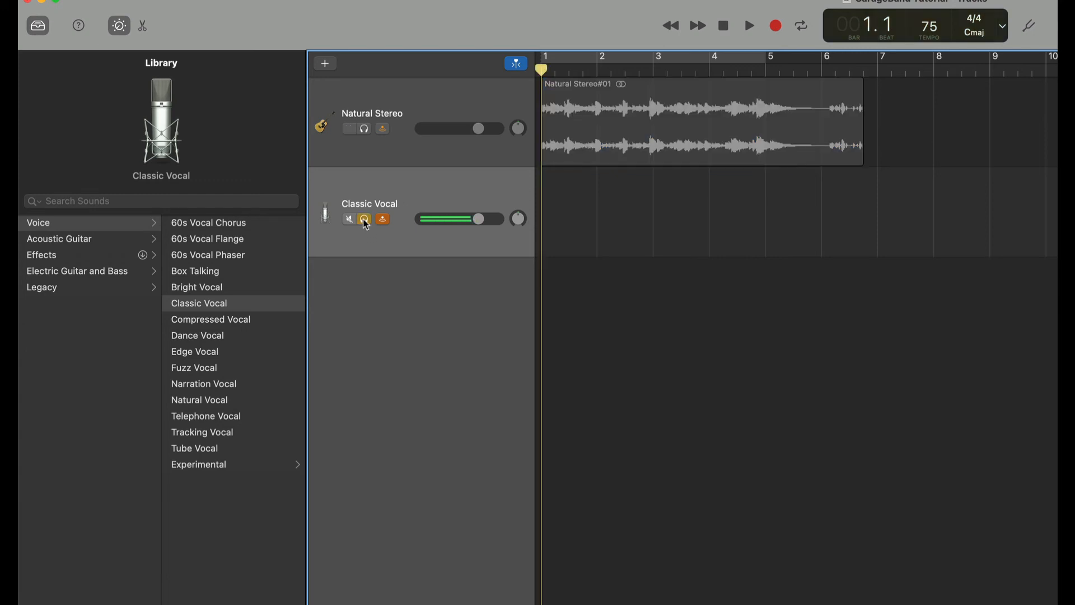
pyautogui.click(365, 220)
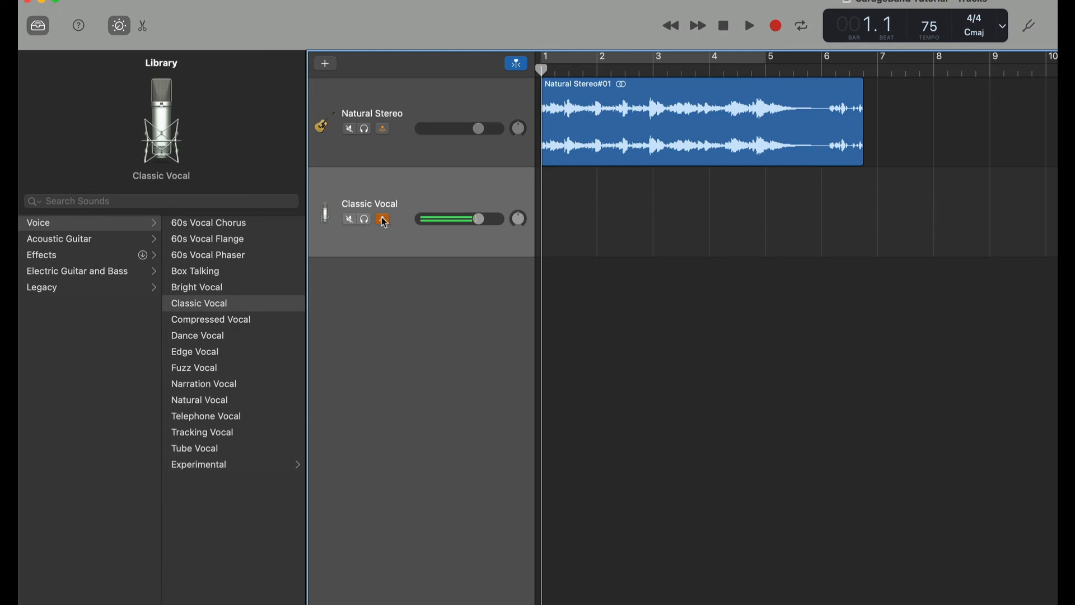
pyautogui.click(383, 221)
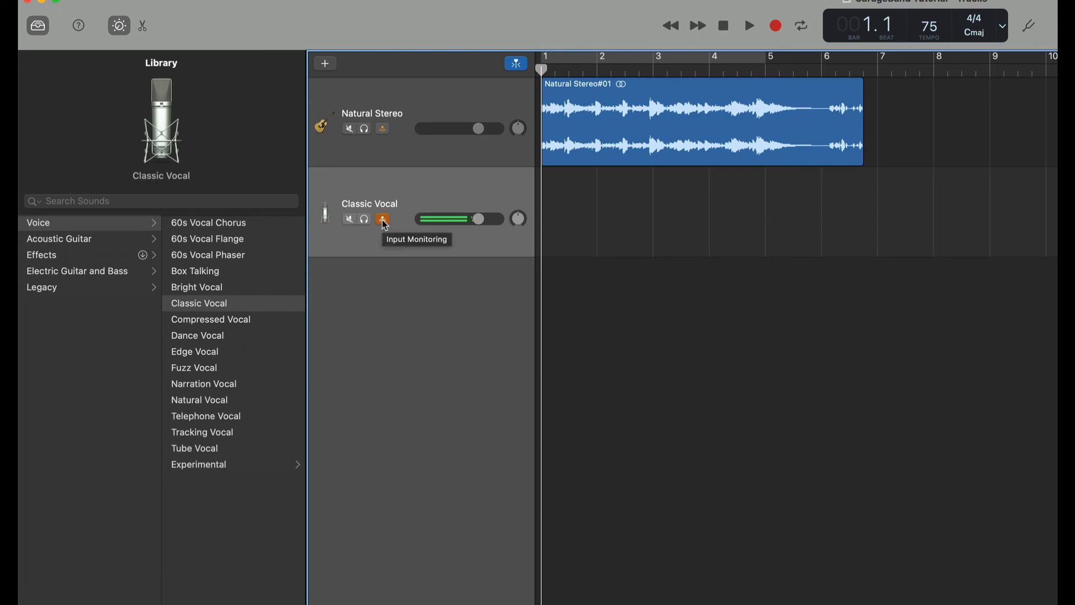
pyautogui.click(384, 220)
pyautogui.click(384, 221)
# - Record a vocal take on the Classic Vocal track and stop recording
pyautogui.click(776, 26)
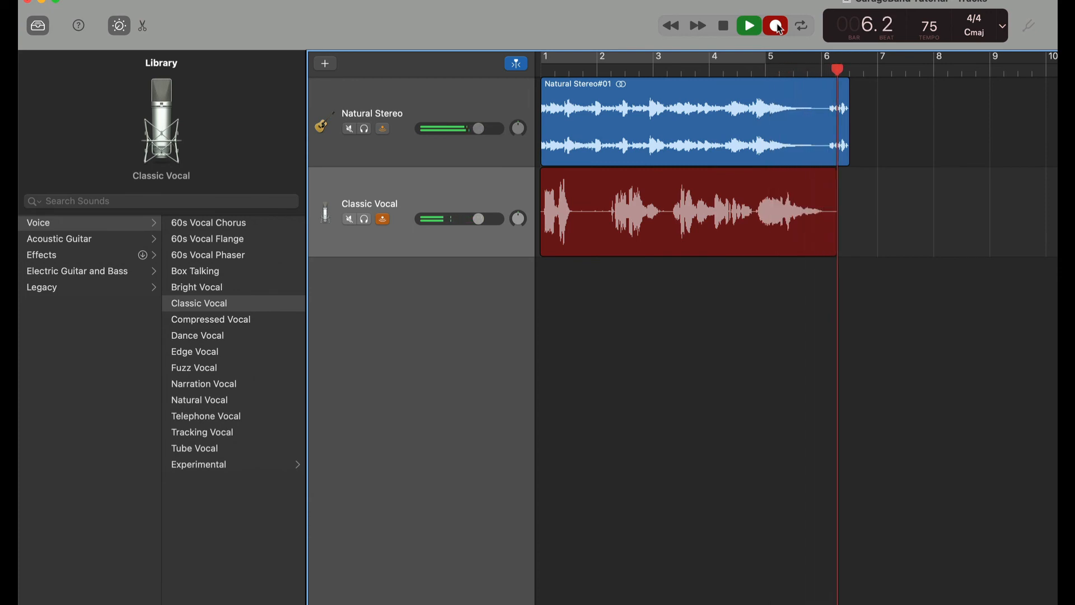
pyautogui.click(779, 26)
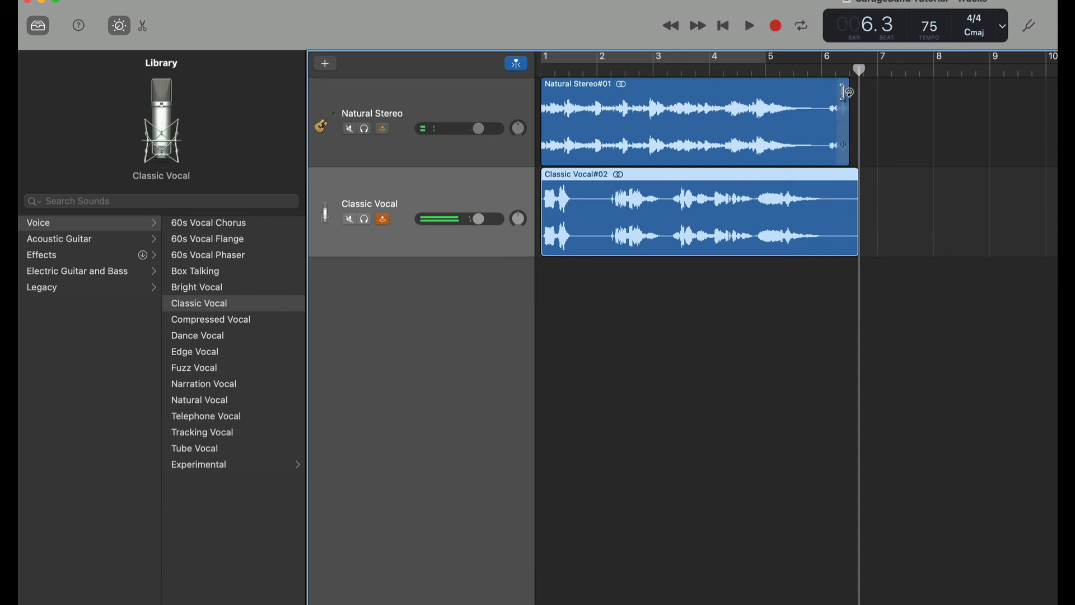
pyautogui.click(848, 94)
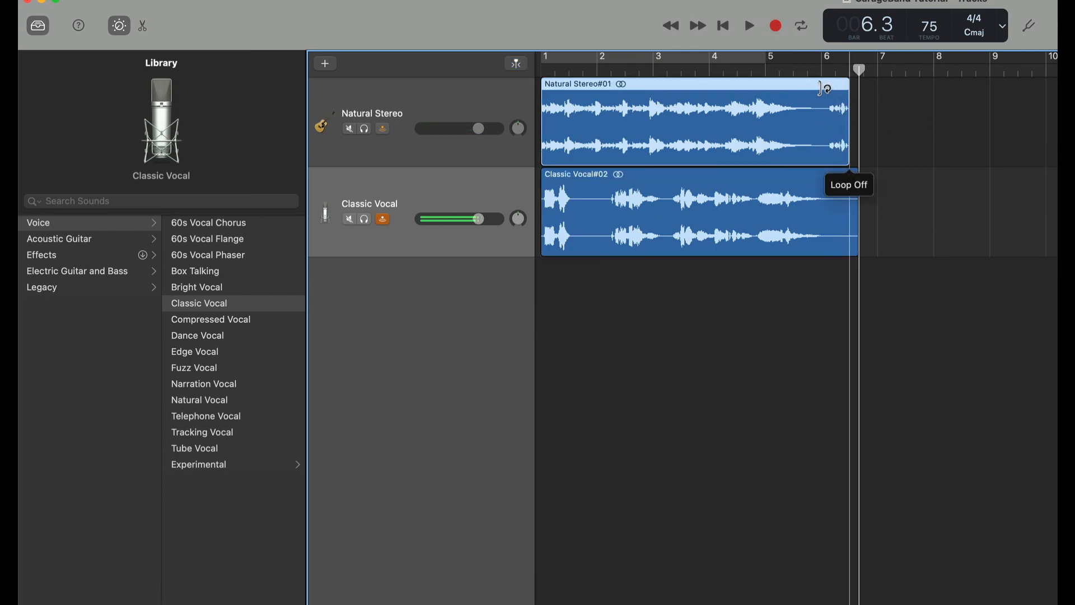
pyautogui.moveTo(850, 84); pyautogui.dragTo(832, 84)
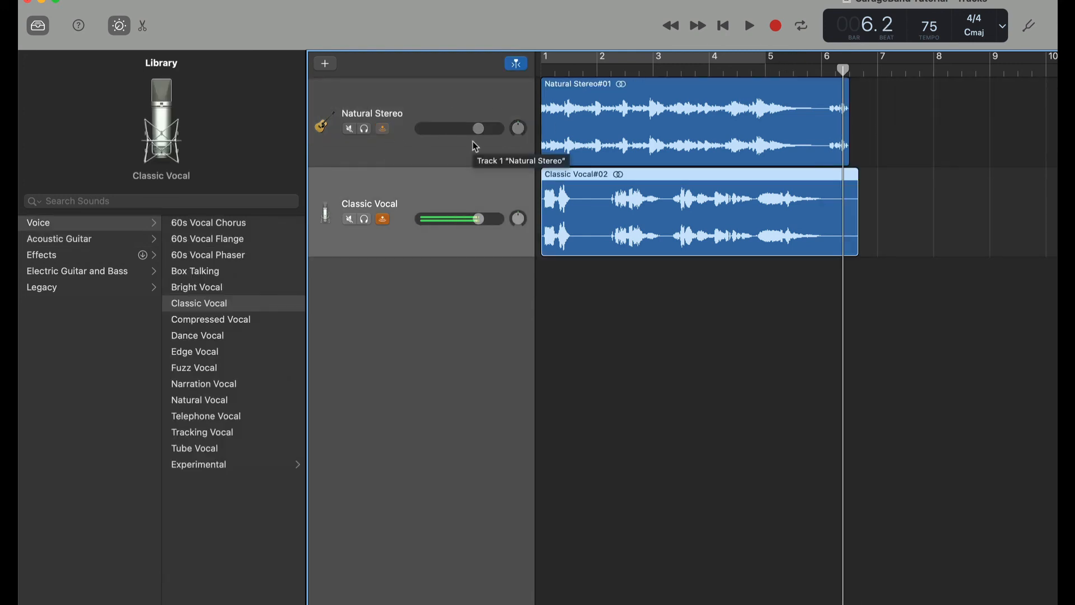
# - Add another audio track below the first guitar track and apply the Acoustic Guitar Natural Stereo preset
pyautogui.click(406, 93)
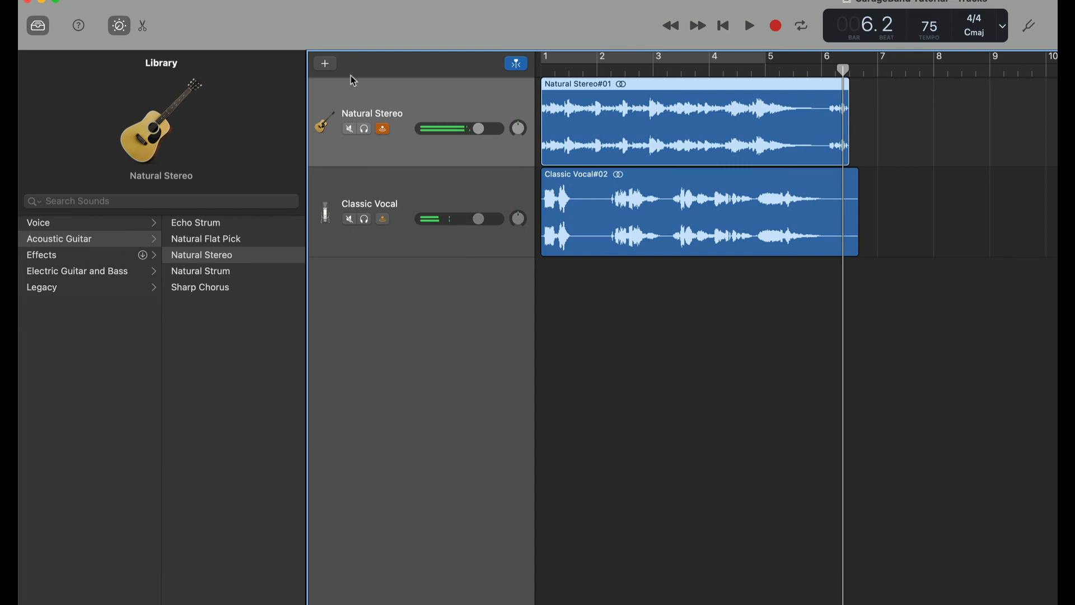
pyautogui.click(327, 65)
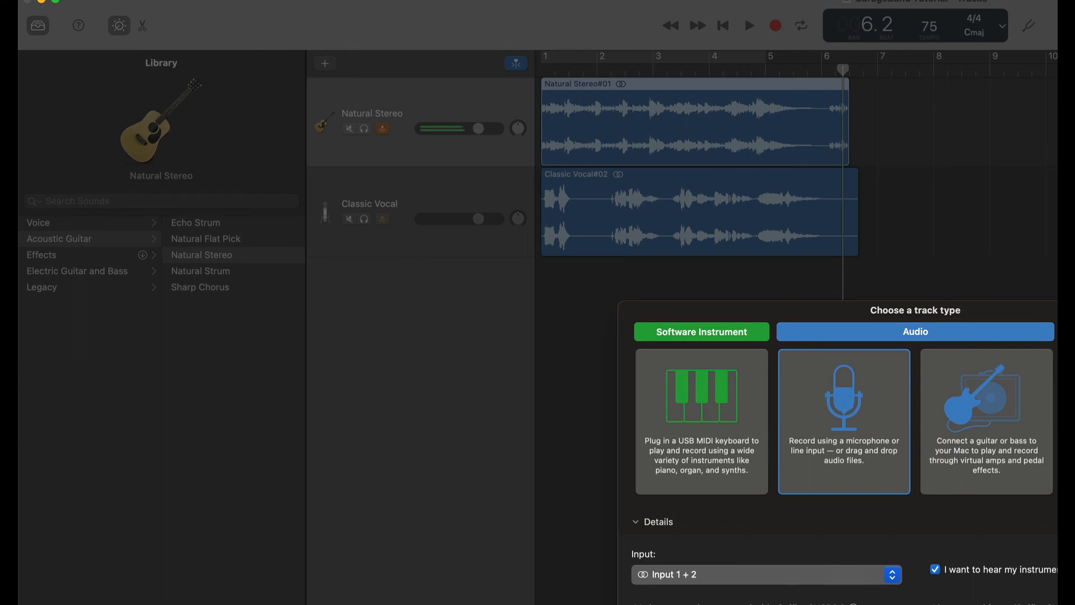
pyautogui.press('Return')
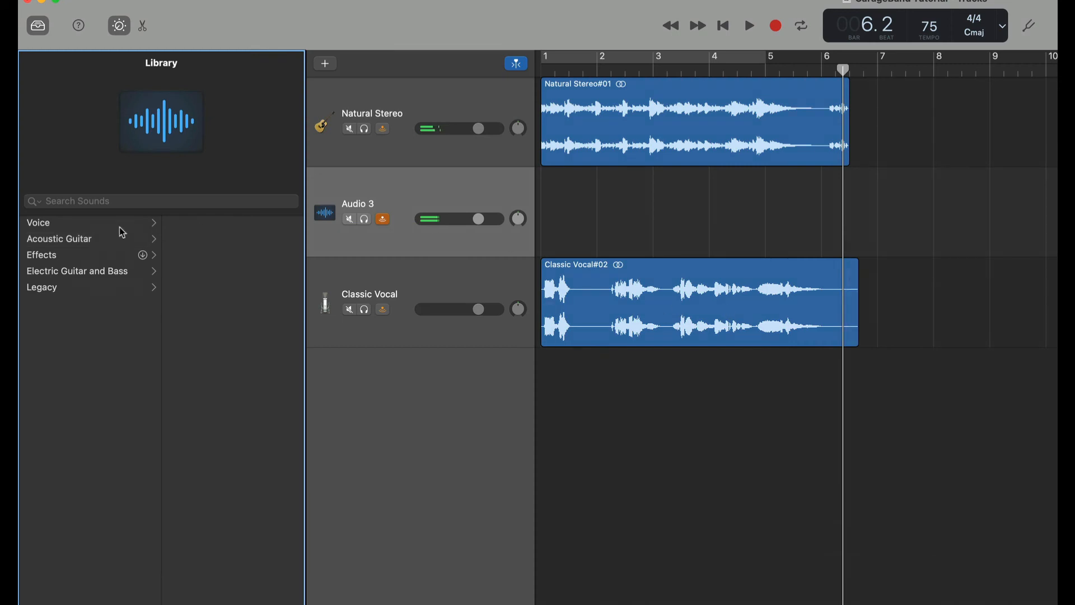
pyautogui.click(46, 240)
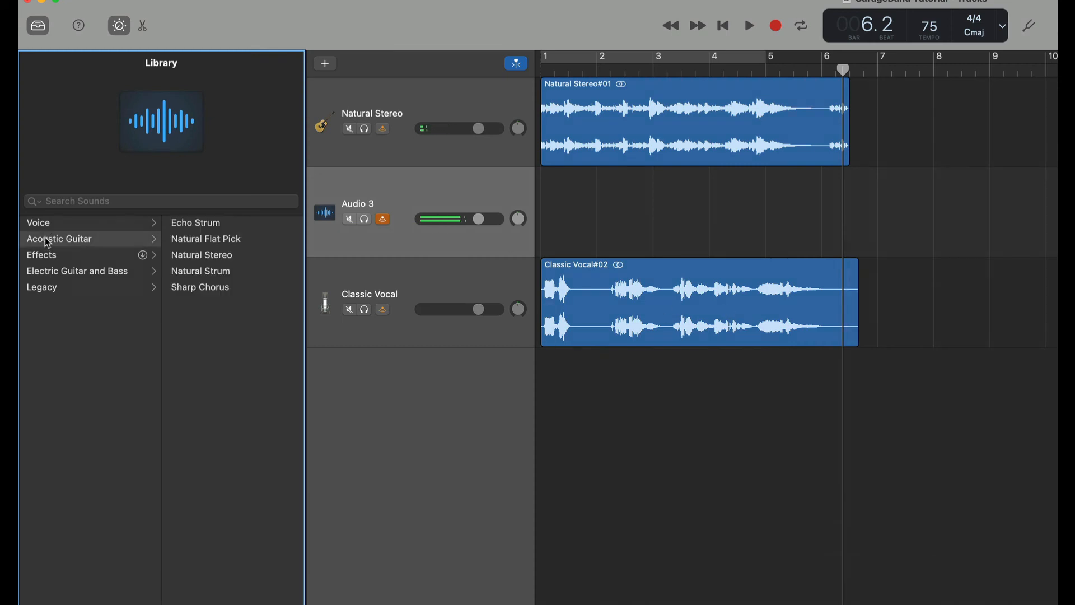
pyautogui.click(216, 257)
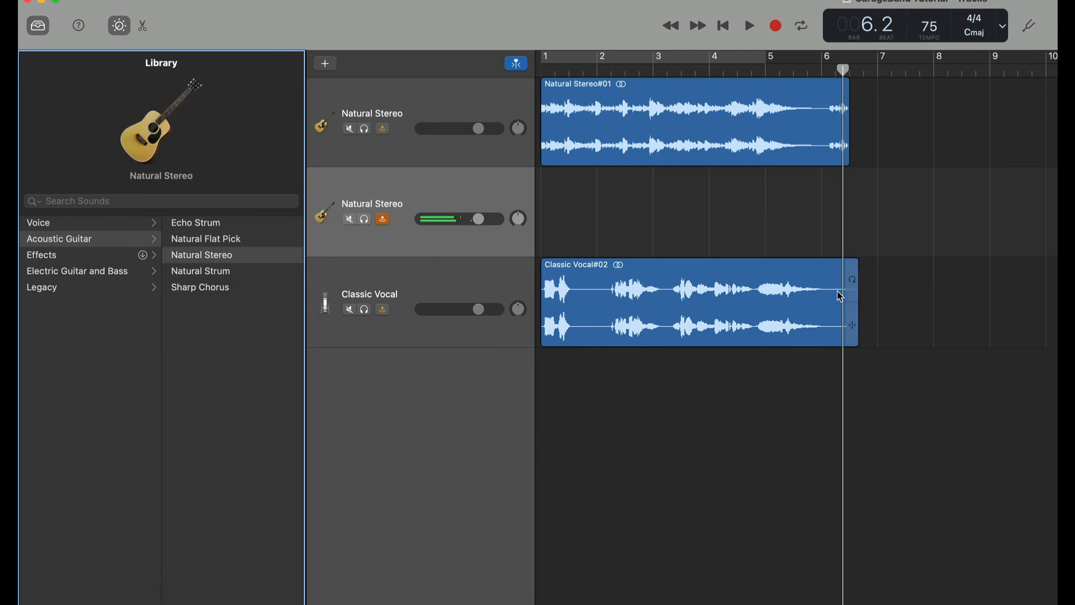
# - Record a second guitar take on the new track from the start of the song and stop recording
pyautogui.press('Return')
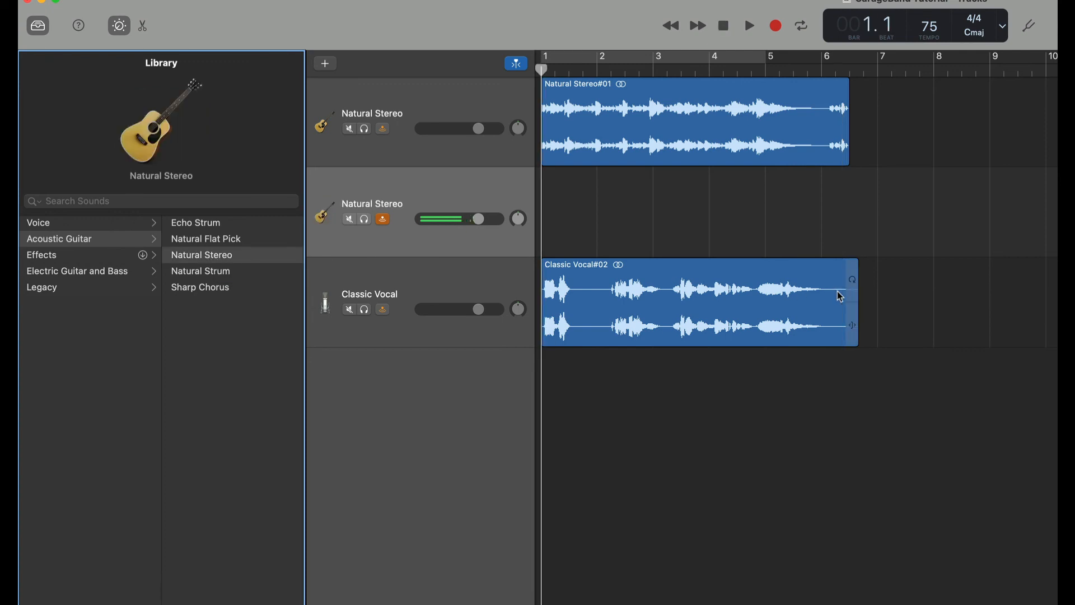
pyautogui.press('r')
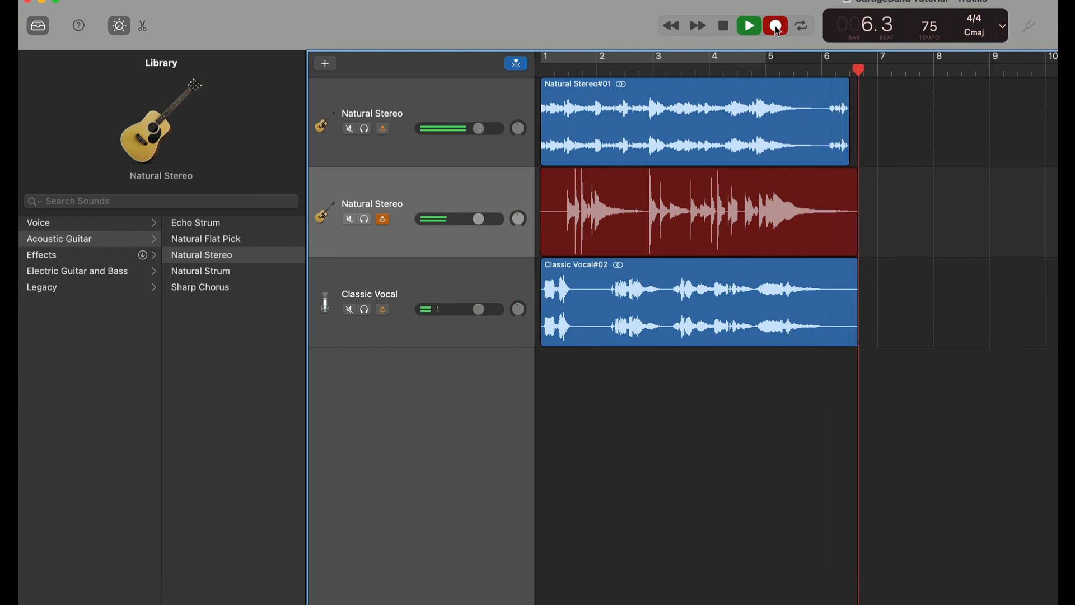
pyautogui.click(778, 31)
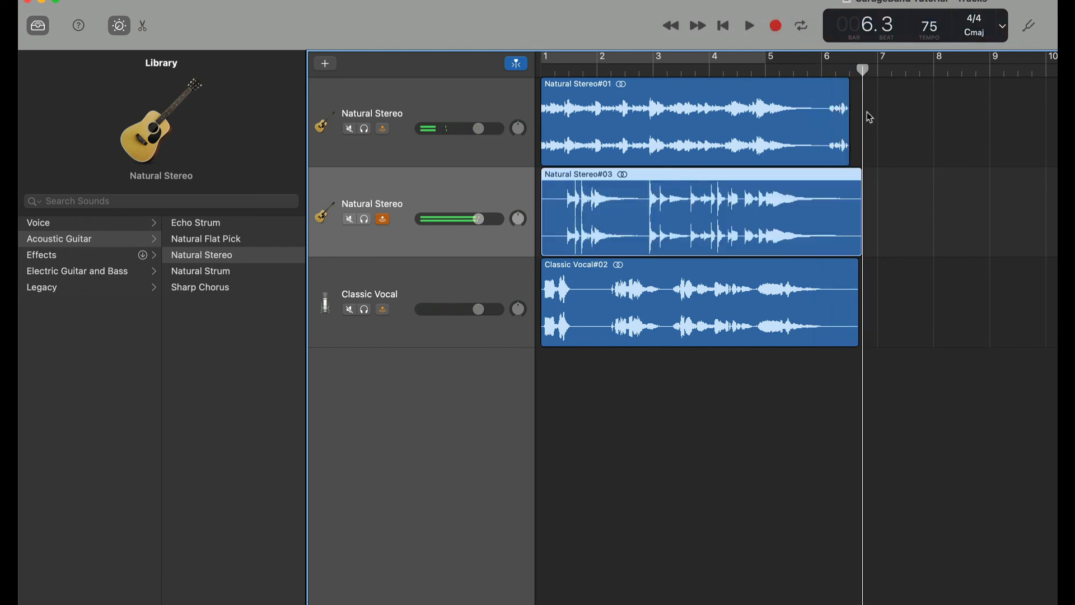
# - Trim the end of the first guitar region back to about bar 6
pyautogui.moveTo(844, 87); pyautogui.dragTo(836, 87)
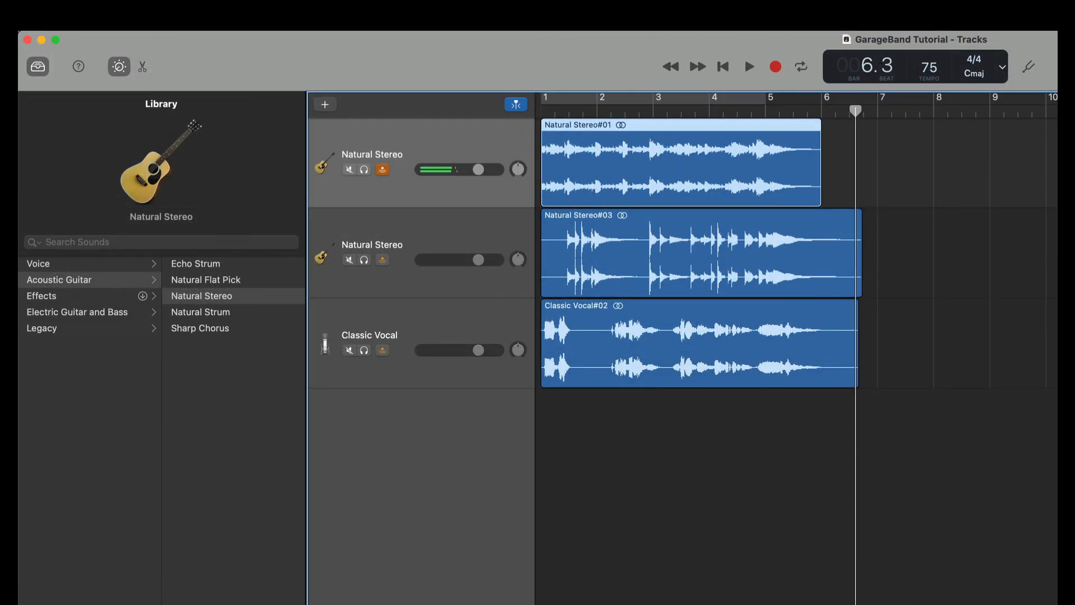
# - Open Share Song to Music and set the playlist name to GarageBand Tutorials
pyautogui.click(307, 22)
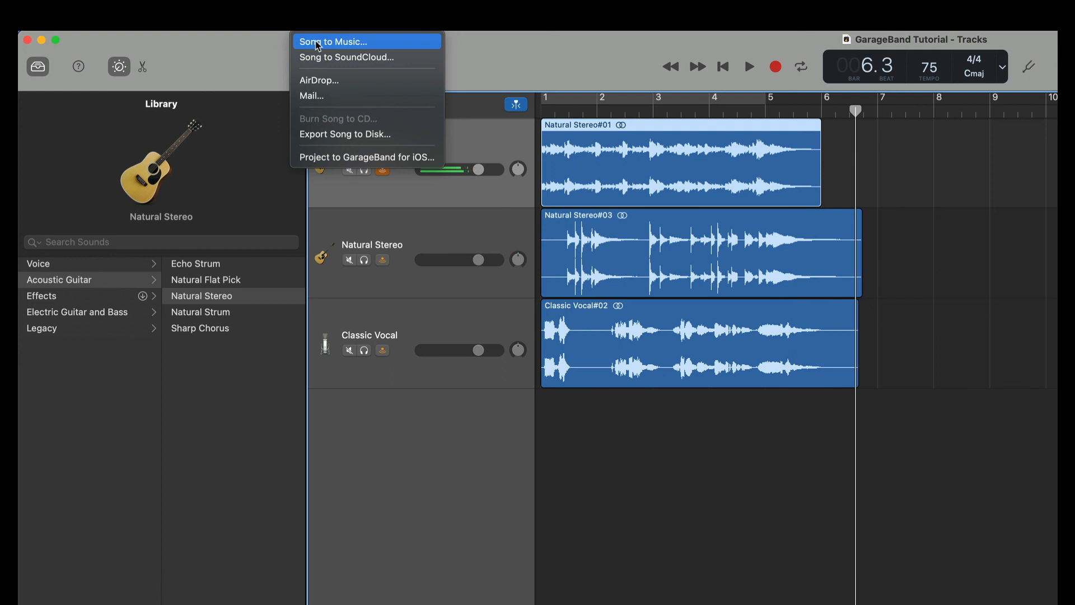
pyautogui.click(318, 43)
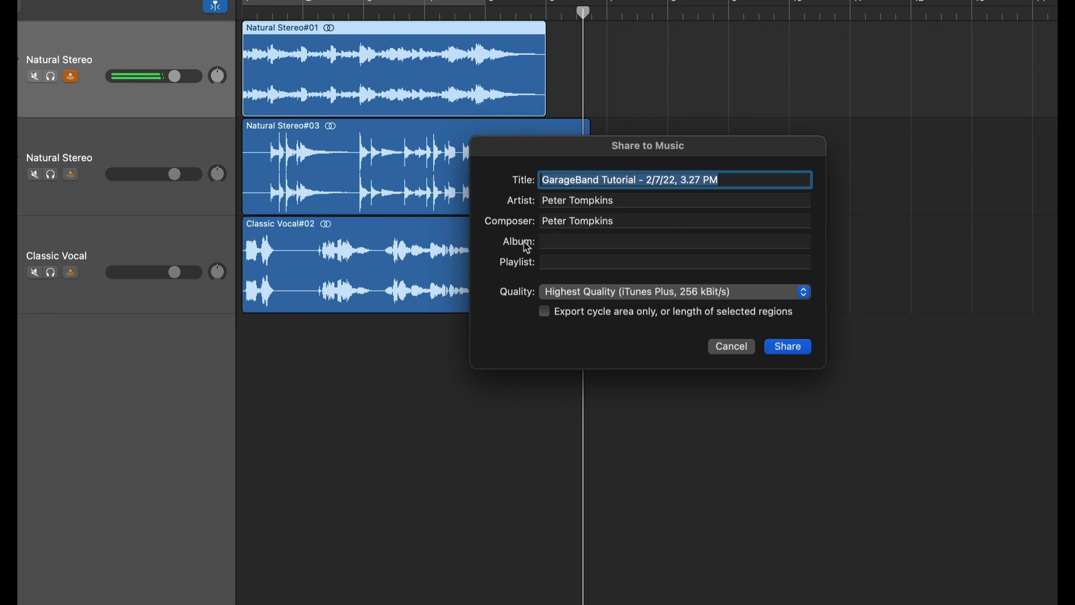
pyautogui.click(550, 242)
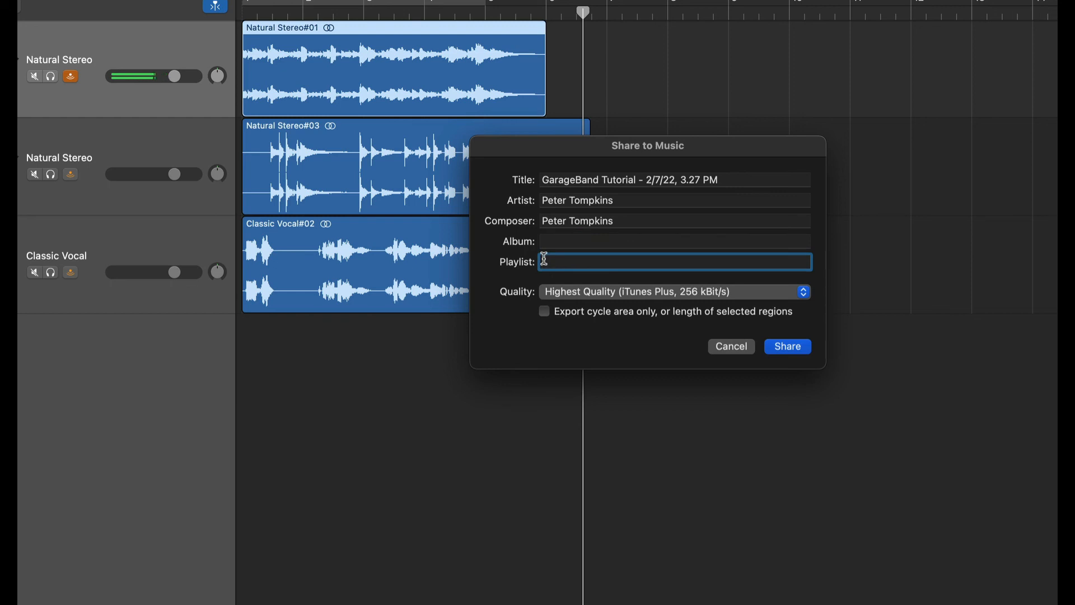
pyautogui.write('GarageBand Tutorials')
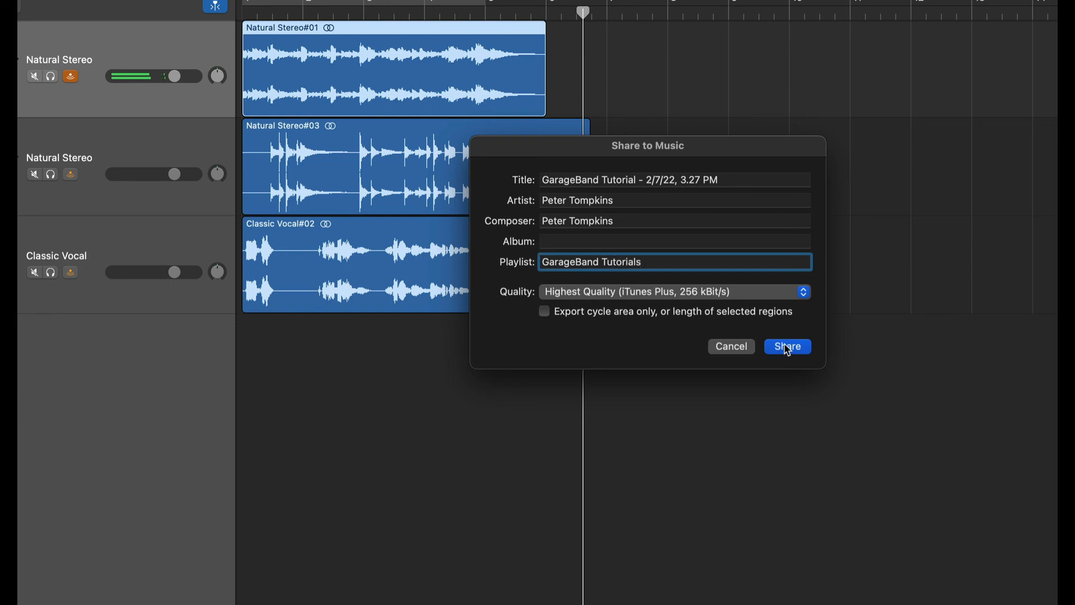
# - Share the song to Music at Highest Quality (iTunes Plus, 256 kBit/s), then pause its playback in Music
pyautogui.click(804, 293)
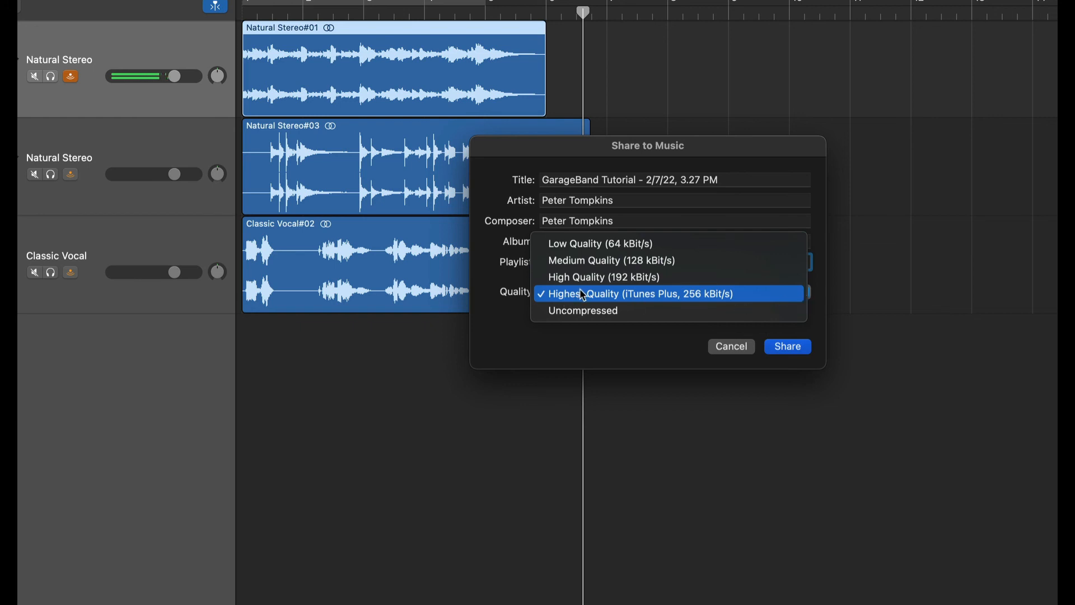
pyautogui.click(675, 300)
pyautogui.click(784, 349)
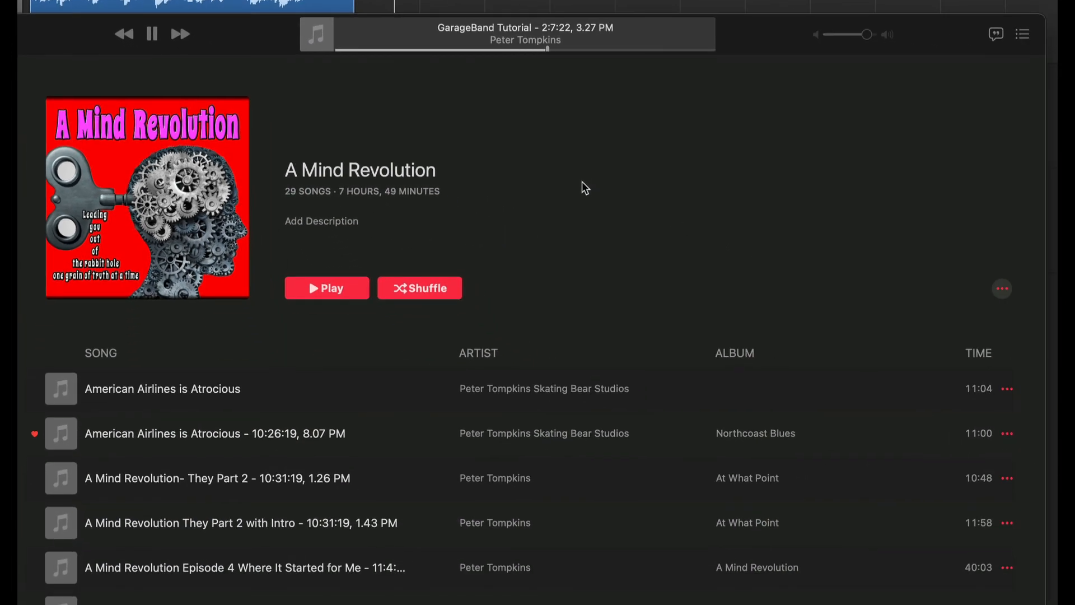
pyautogui.click(153, 35)
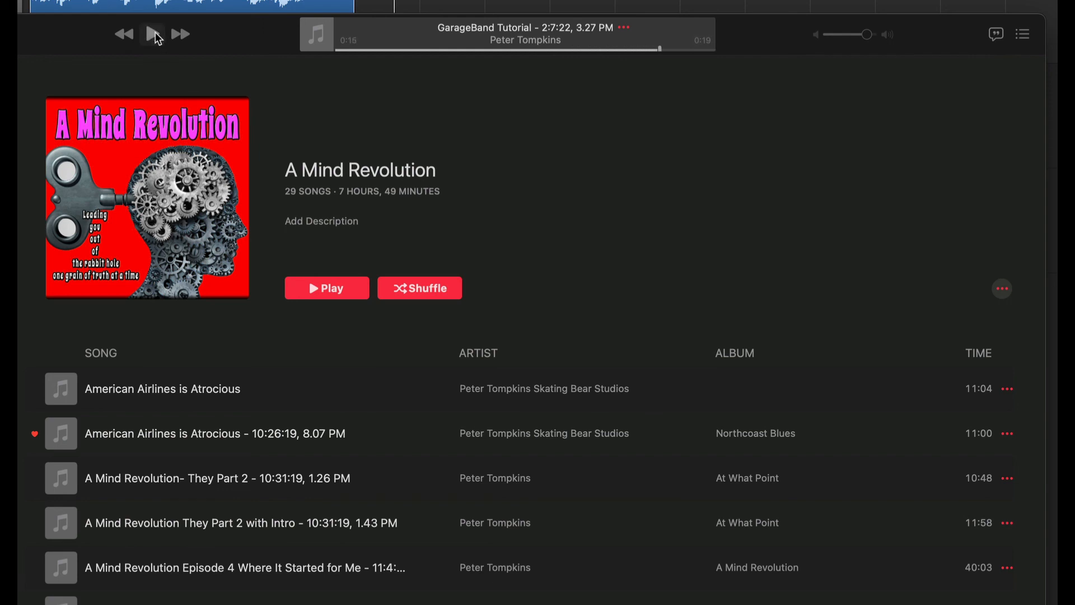